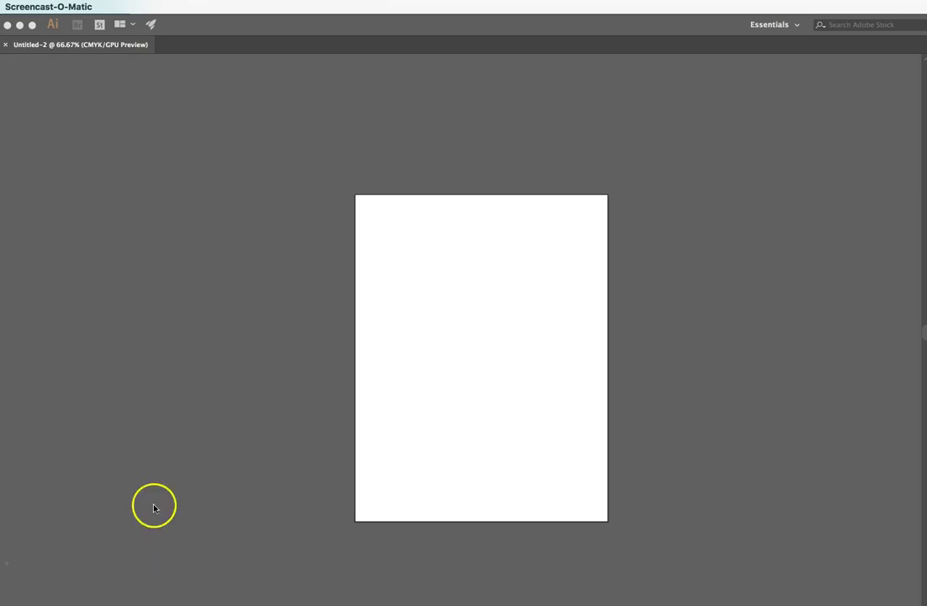
- Shift the Tools panel away from the artboard and close the open Untitled-2 document
click(359, 423)
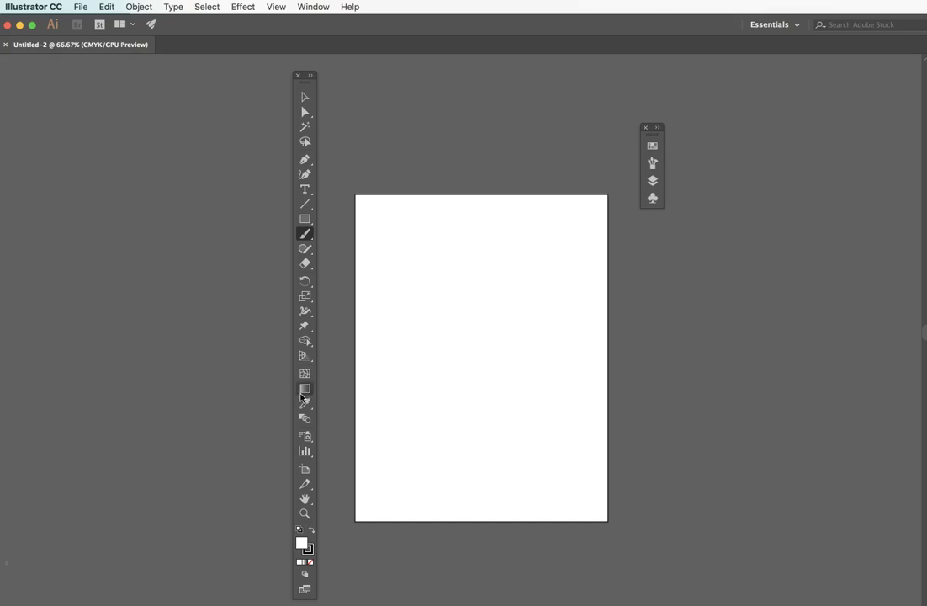
drag(304, 76, 281, 73)
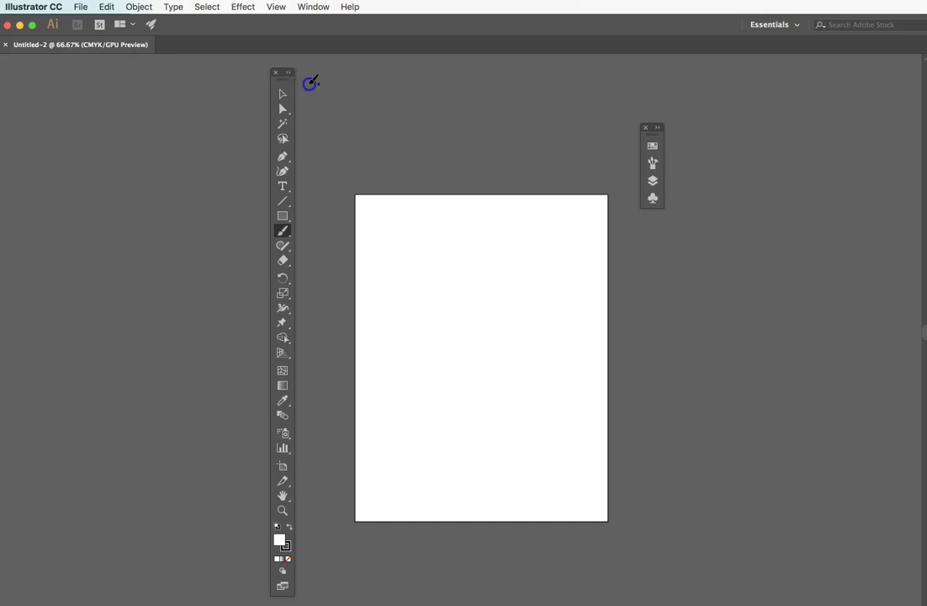
click(5, 46)
click(441, 240)
click(278, 82)
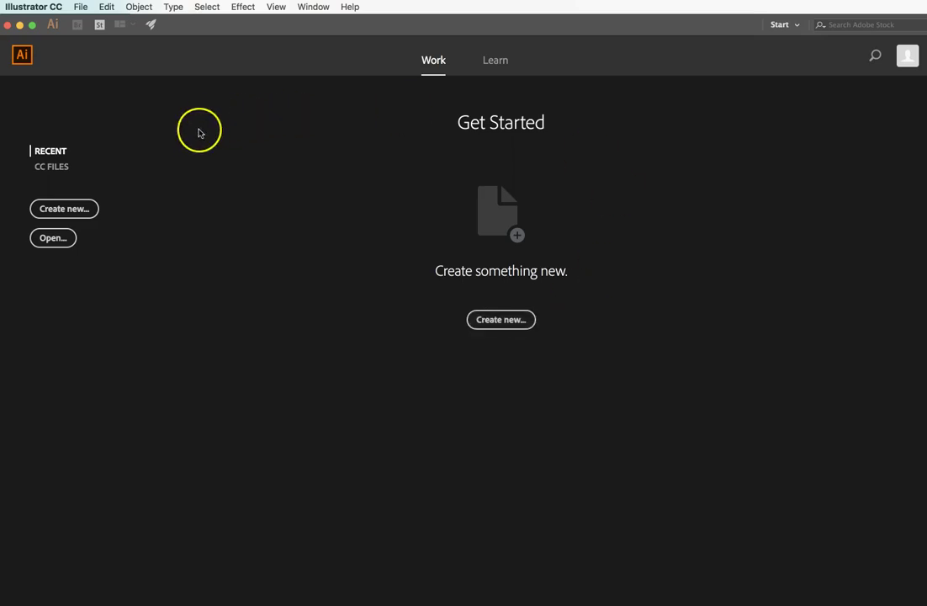
- Create a new portrait Letter document, 8.5 x 11 in, from the Print presets
click(76, 8)
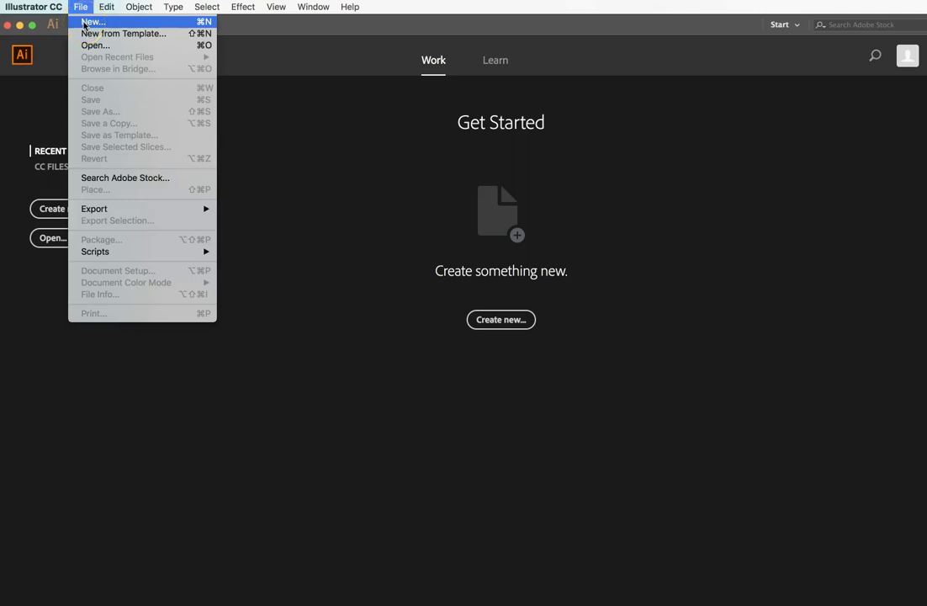
click(428, 28)
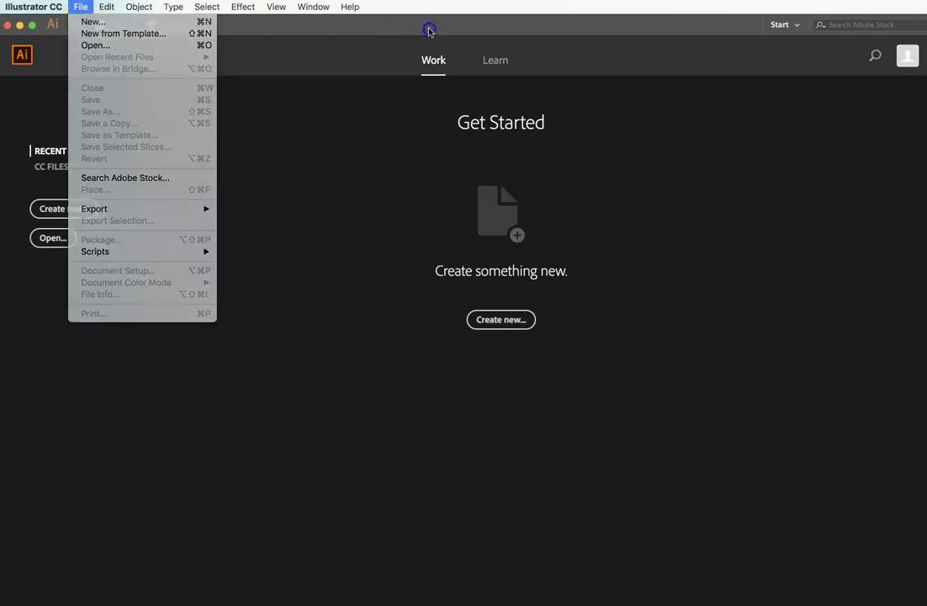
click(508, 322)
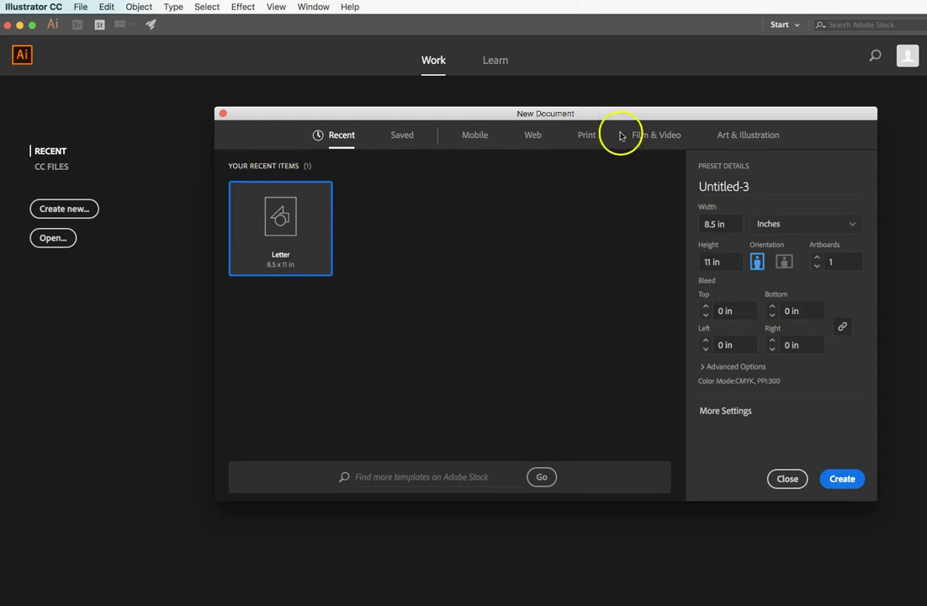
click(586, 137)
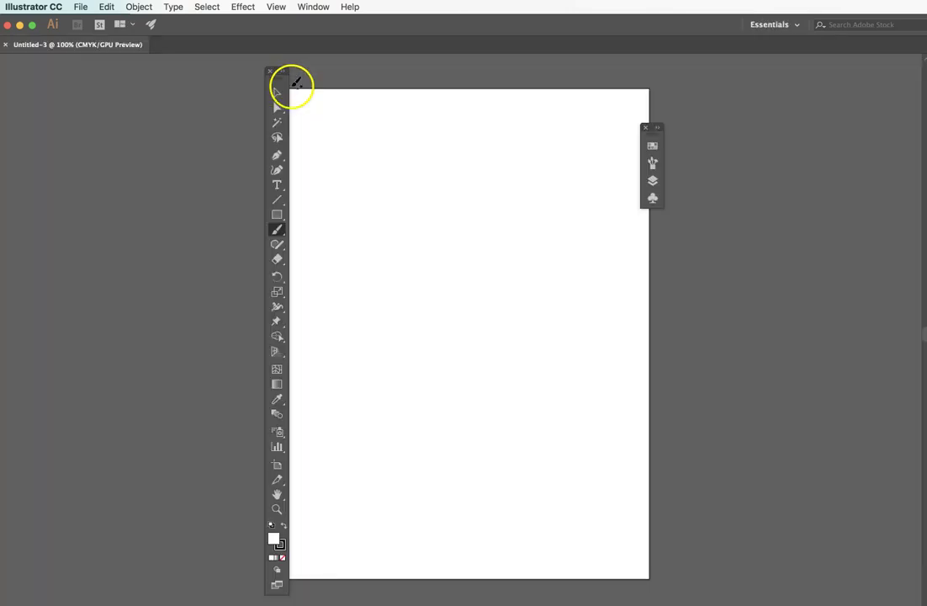
- Move the Tools panel and the collapsed panel group off the artboard so they float on either side of it
drag(281, 76, 245, 75)
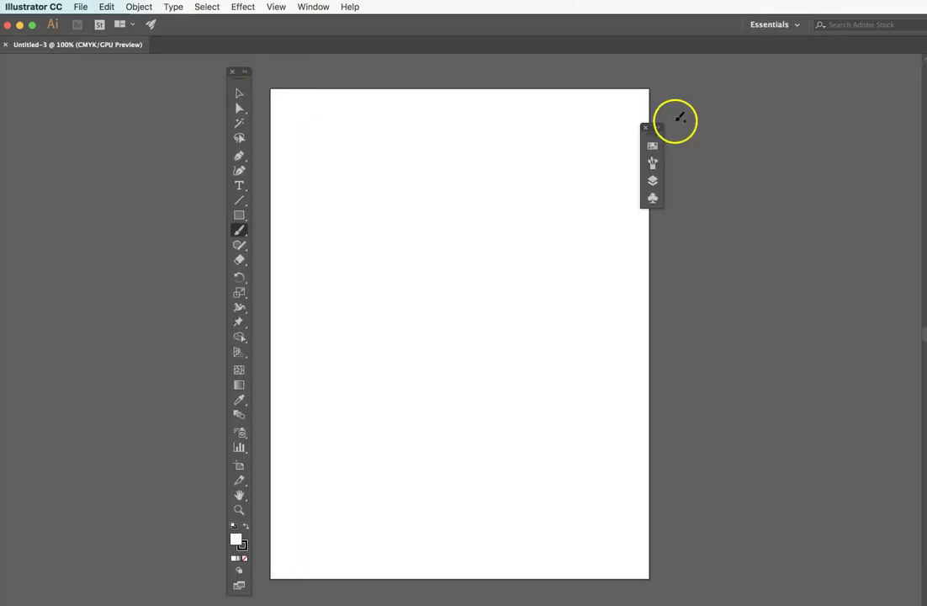
drag(655, 126, 683, 126)
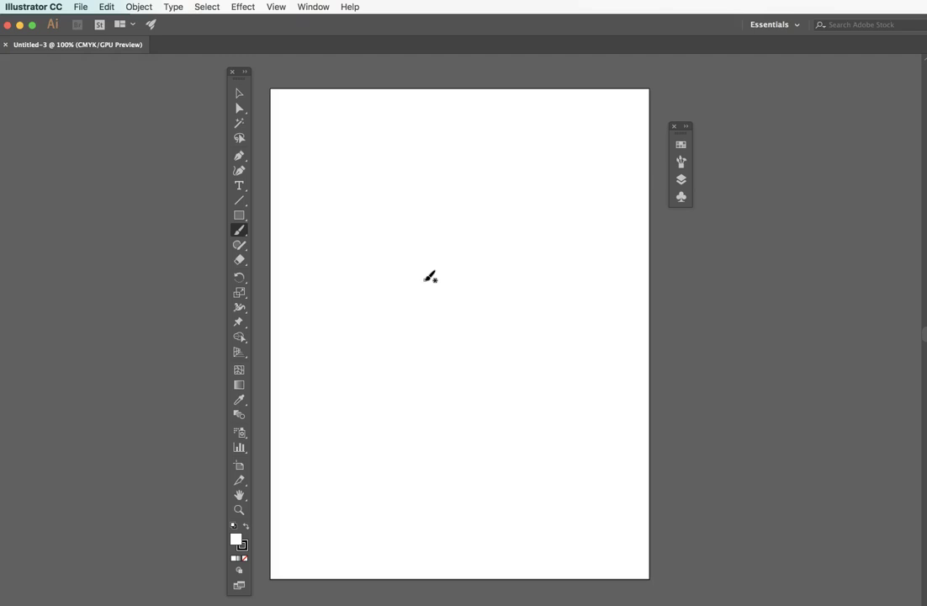
drag(235, 80, 189, 80)
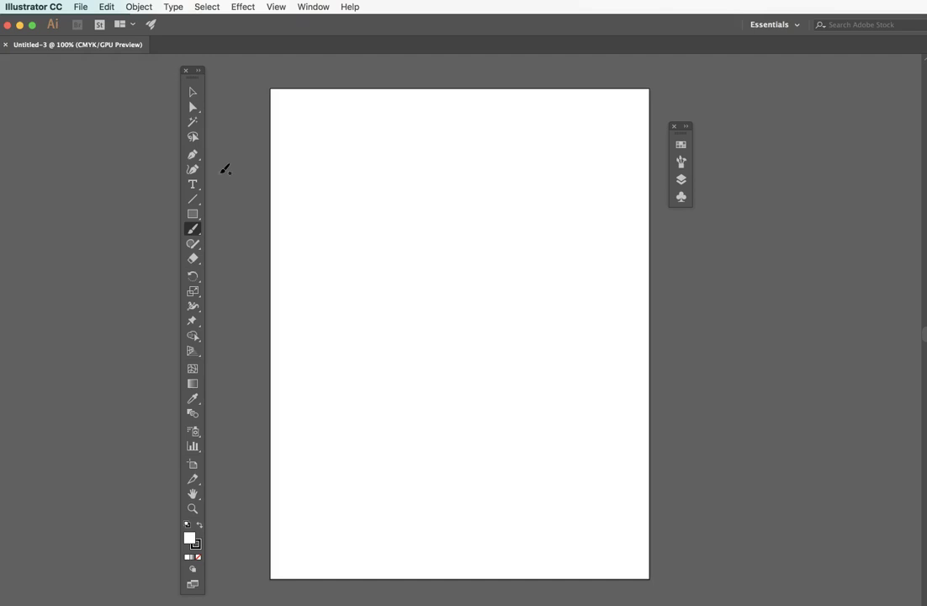
mouse_move(192, 75)
mouse_down()
mouse_move(232, 75)
mouse_move(194, 78)
mouse_up()
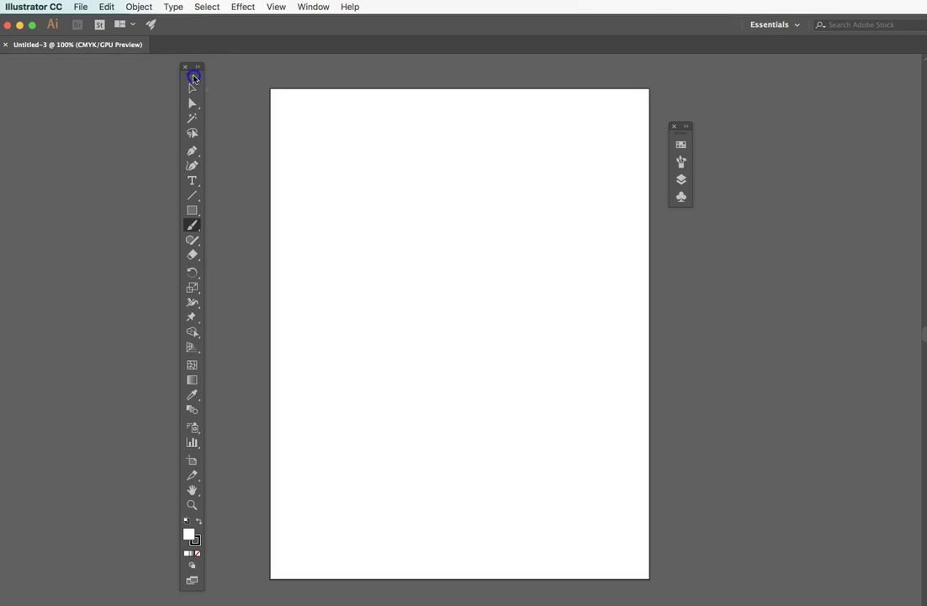
drag(193, 77, 154, 76)
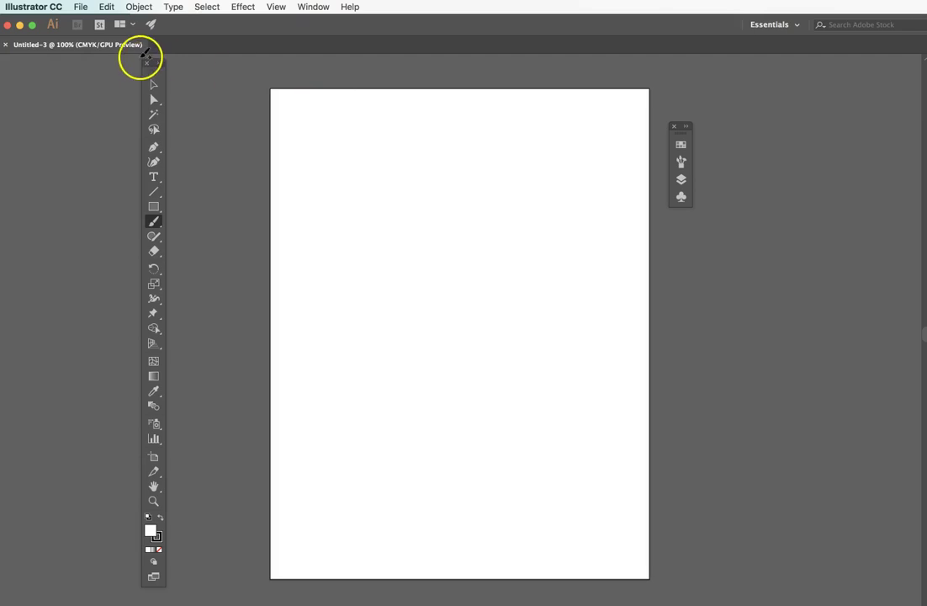
drag(154, 74, 196, 69)
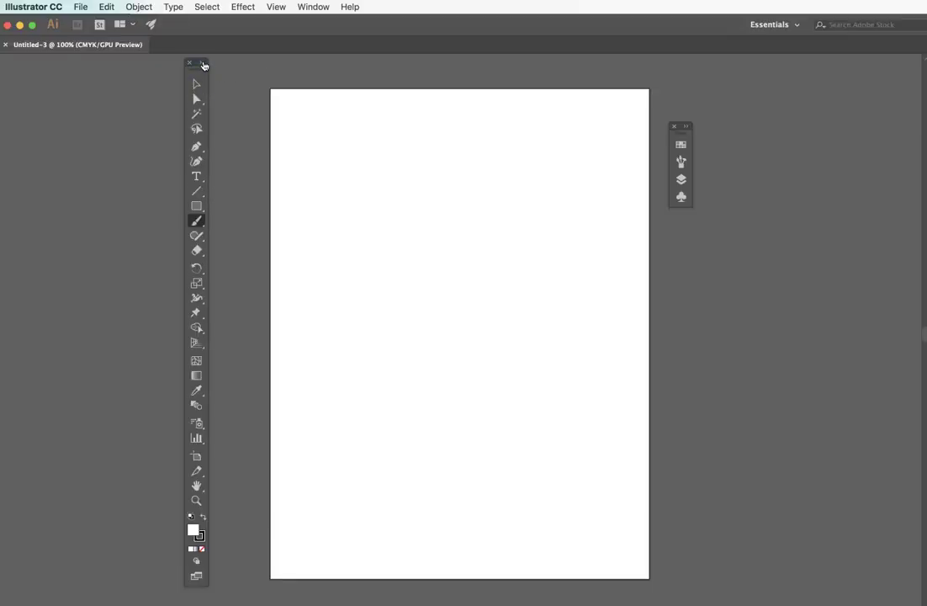
- Switch the Tools panel to a two-column layout and position it beside the artboard
click(203, 65)
click(215, 131)
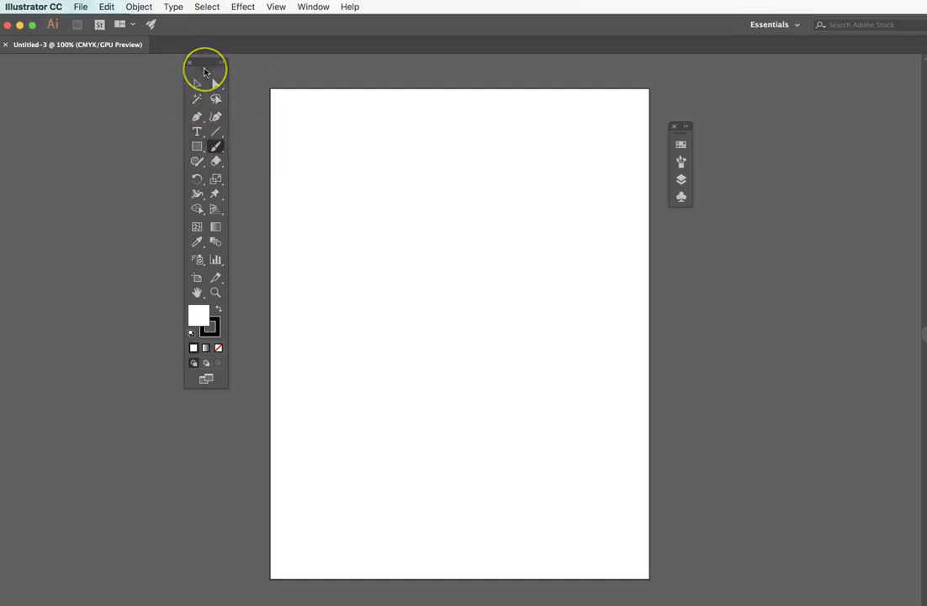
drag(207, 62, 210, 72)
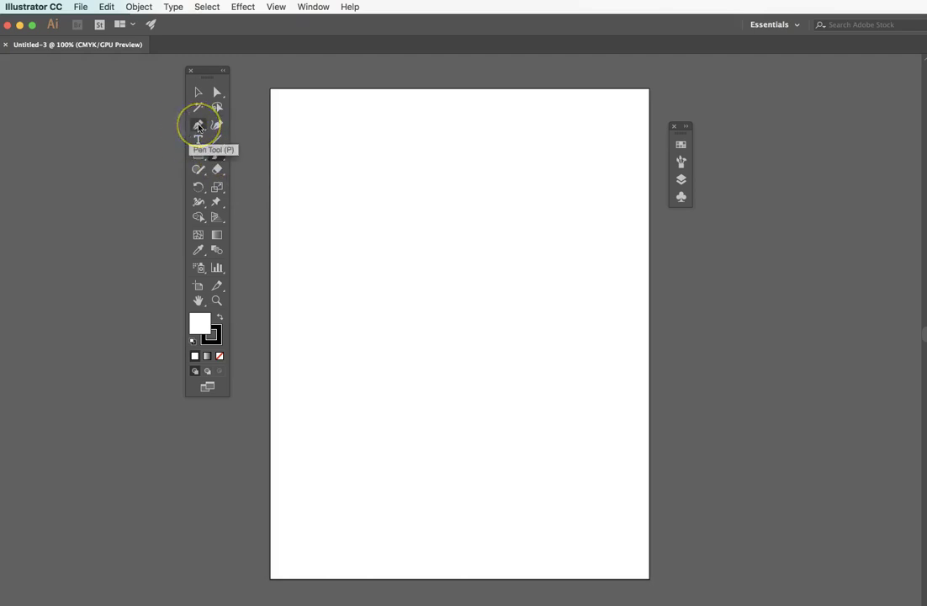
- Toggle the Tools panel to one column and return it to the two-column layout
click(198, 127)
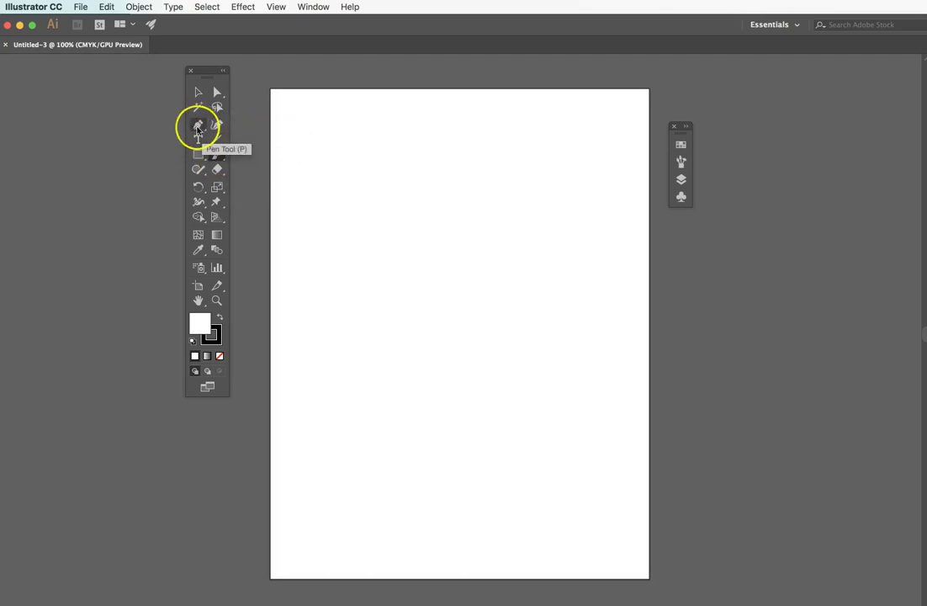
click(224, 73)
click(202, 72)
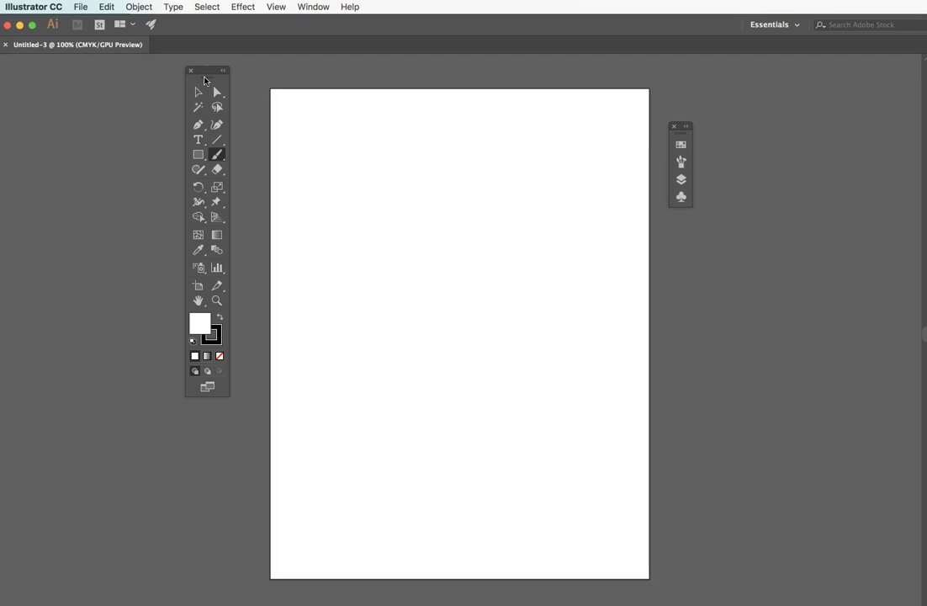
click(225, 74)
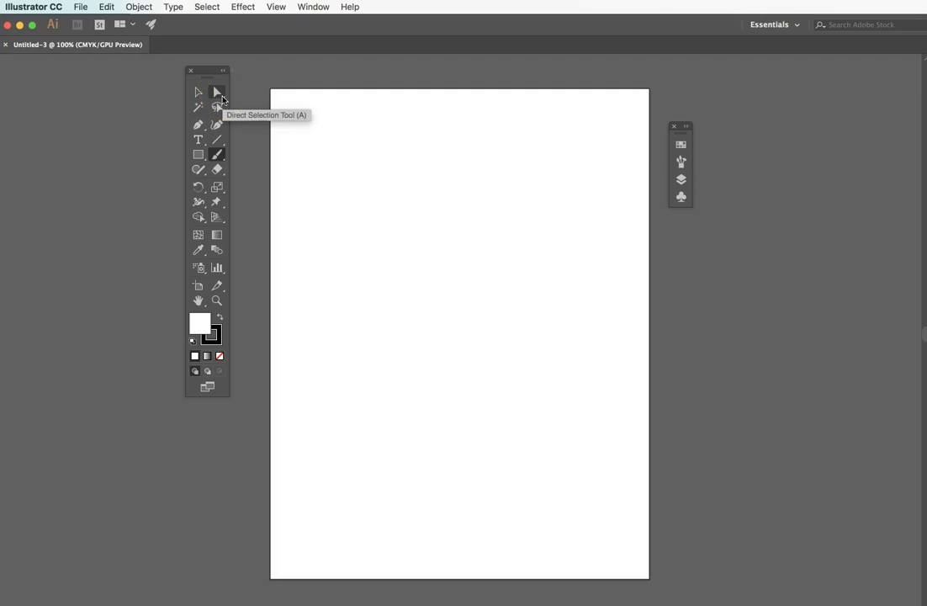
- Tear off the Pen tool group as a floating panel and align it beside the Tools panel at the artboard's corner
click(197, 126)
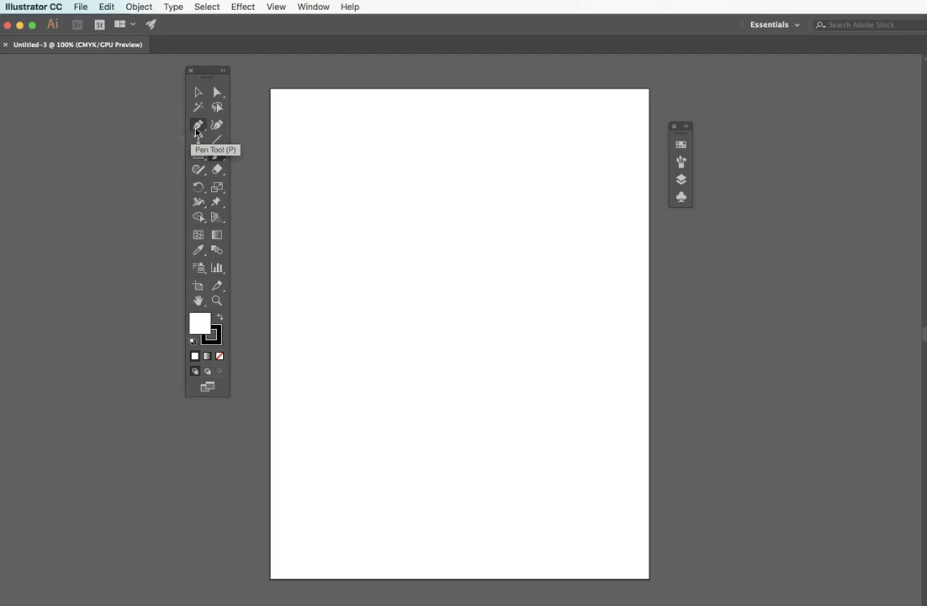
click(200, 129)
click(201, 129)
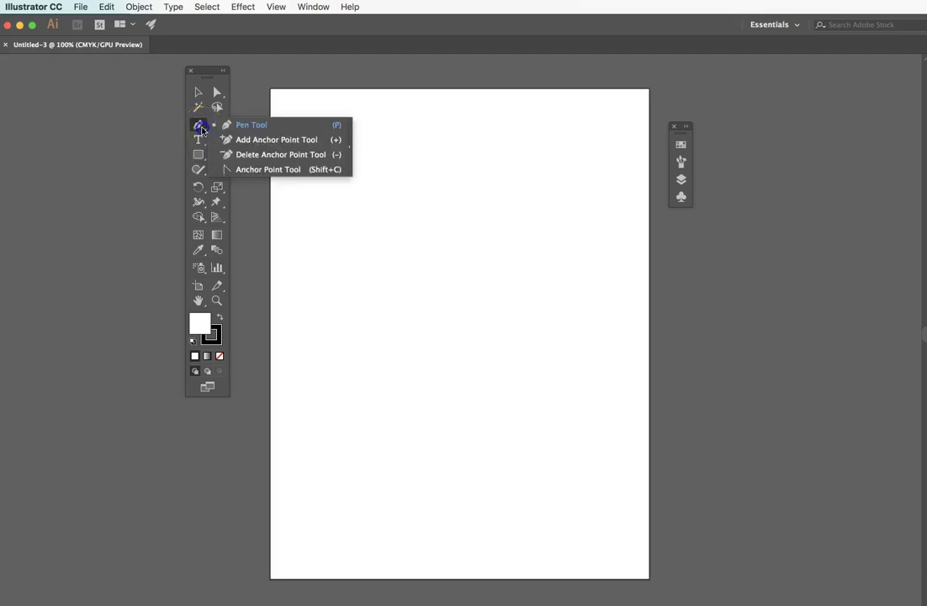
click(252, 127)
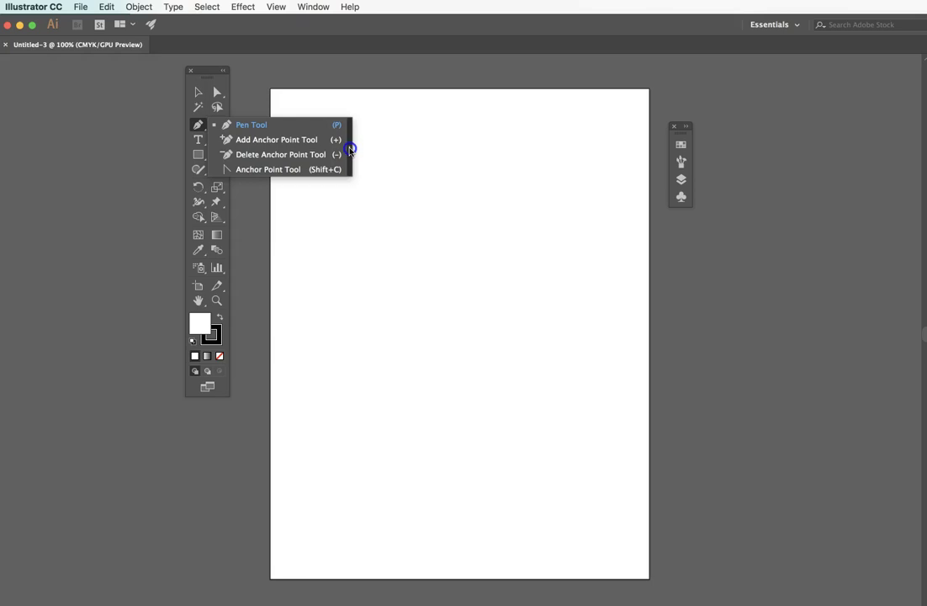
click(350, 141)
drag(236, 138, 312, 140)
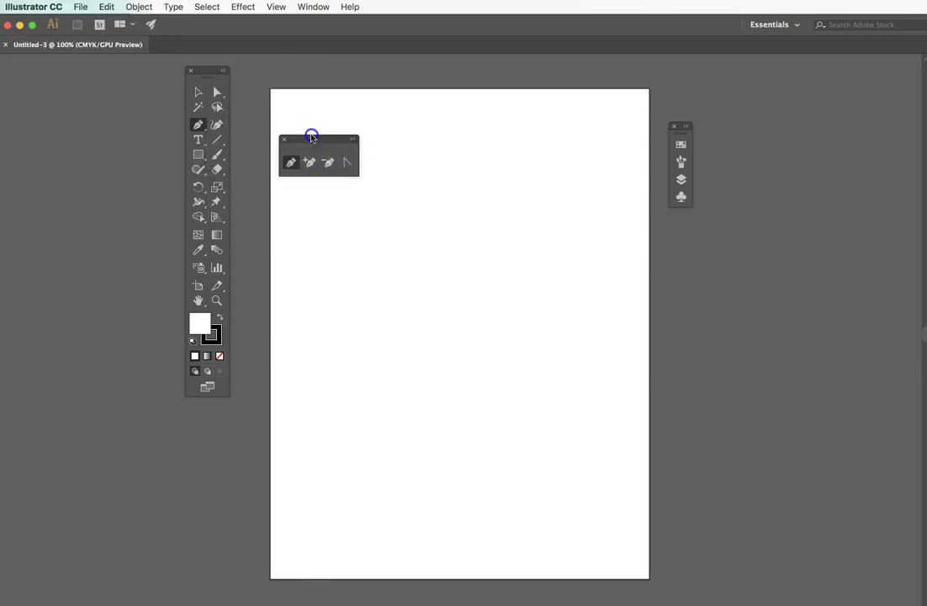
drag(208, 81, 238, 99)
drag(332, 137, 318, 116)
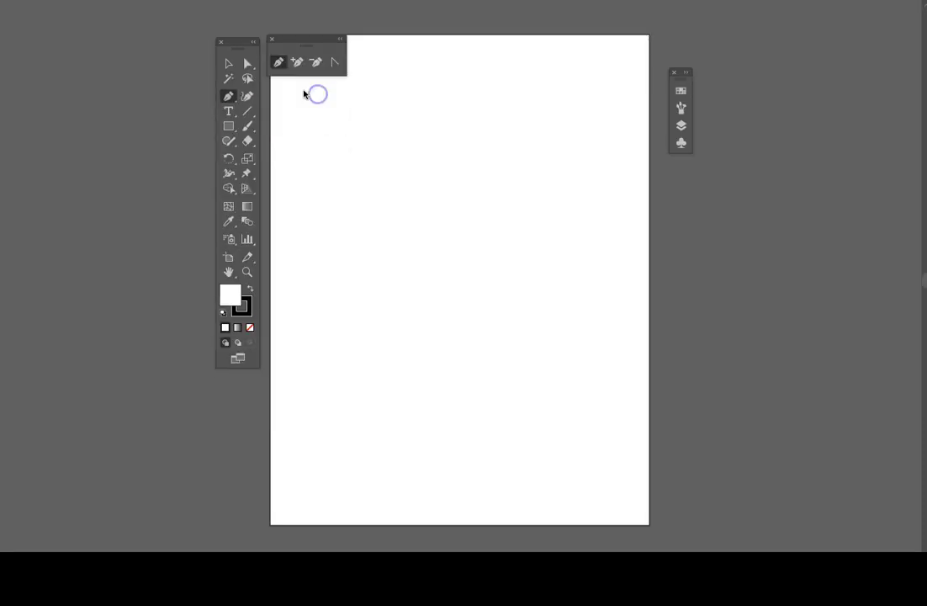
- Examine the hidden tools grouped under the Shaper, Rotate, Scale and Width tools
click(228, 152)
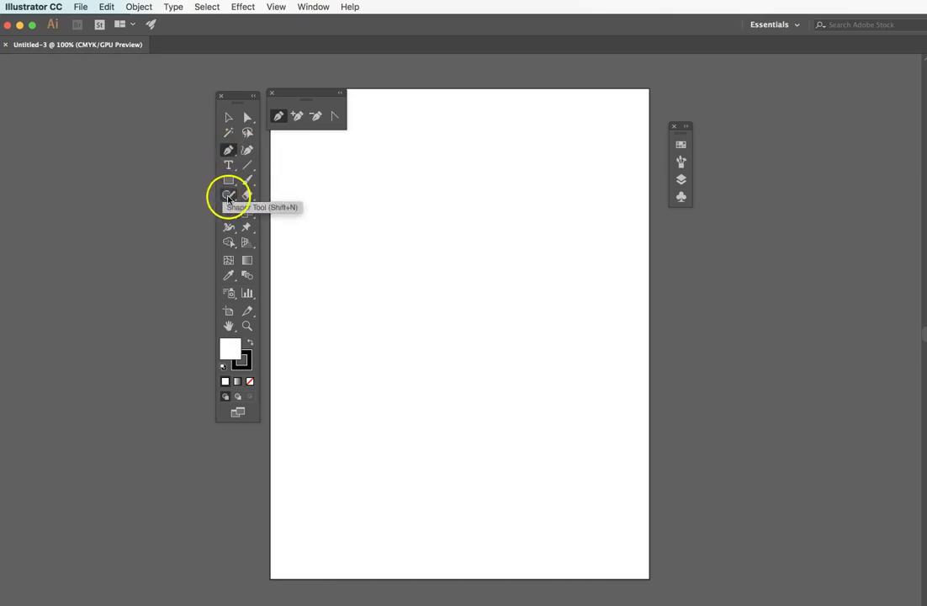
mouse_move(228, 199)
mouse_down()
mouse_move(307, 196)
mouse_move(308, 220)
mouse_move(236, 199)
mouse_up()
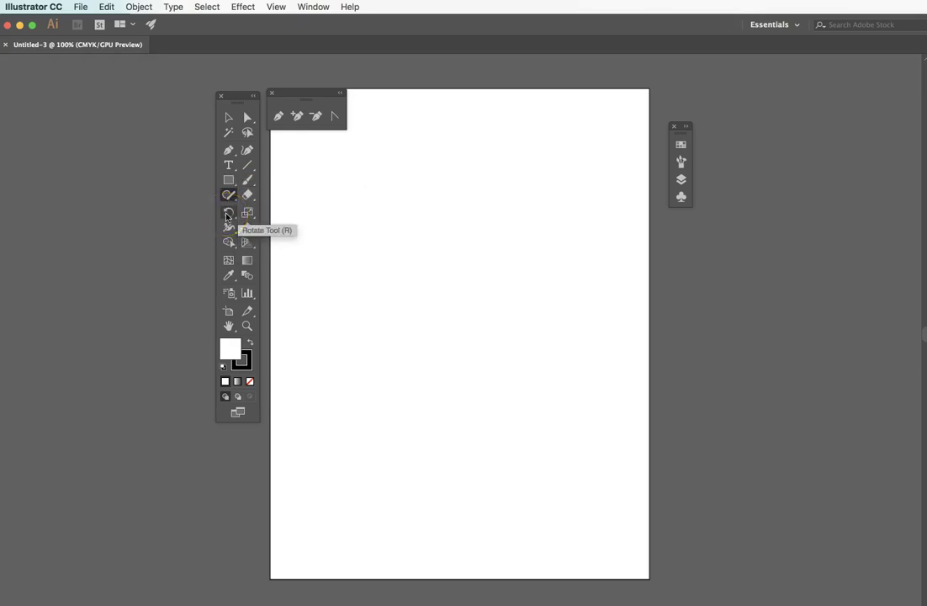
drag(226, 217, 246, 214)
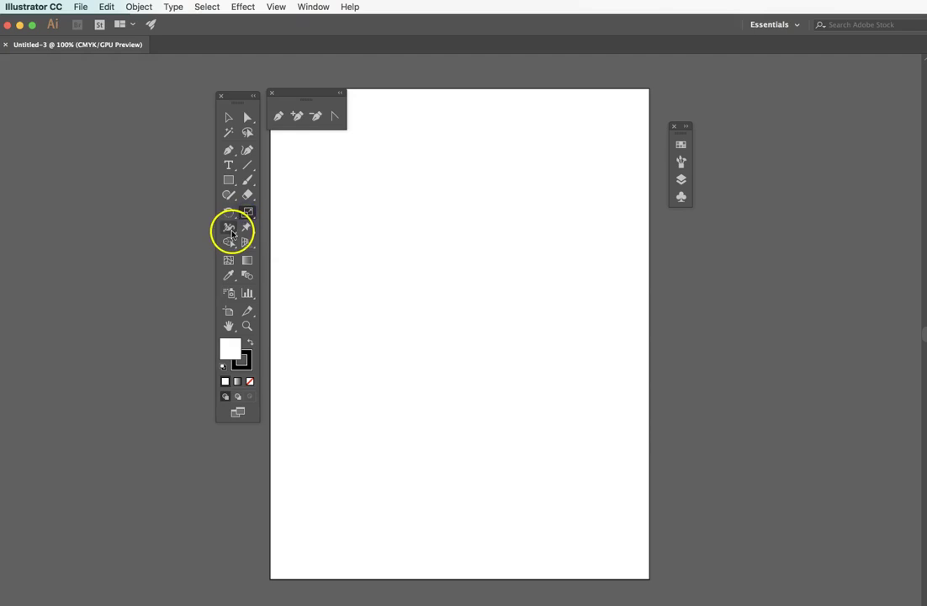
drag(227, 229, 226, 230)
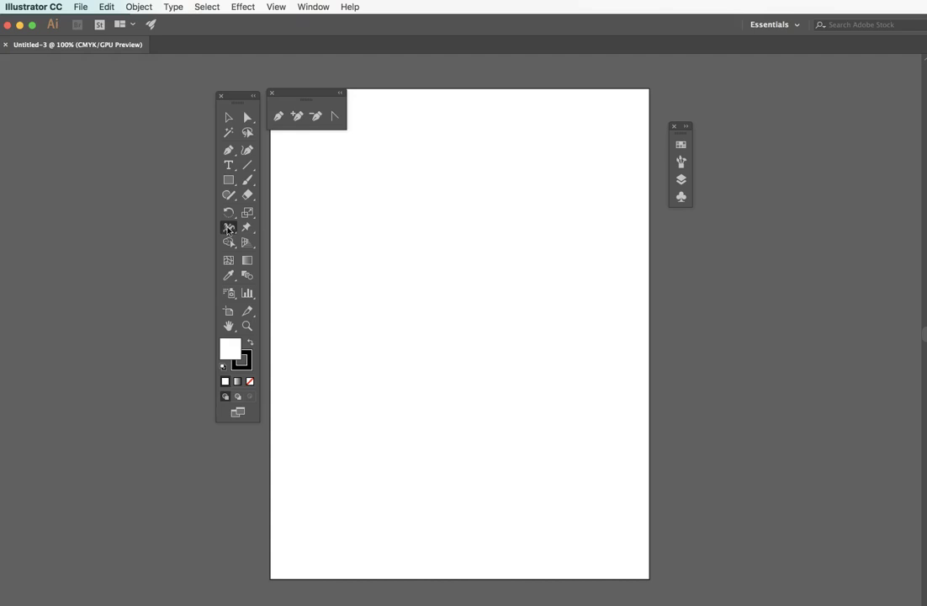
click(228, 227)
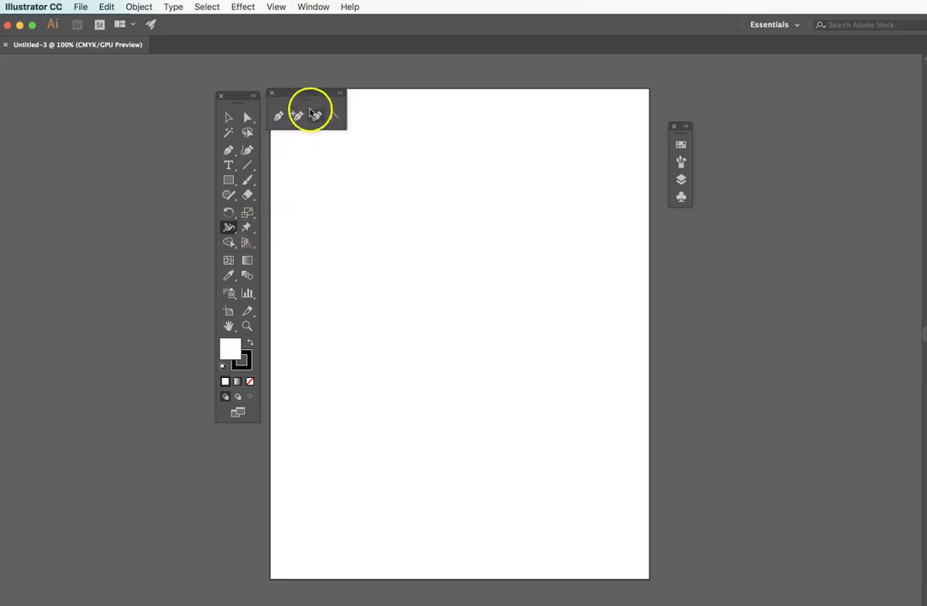
- Tear off the Rectangle shape tool group as a floating panel and place it directly beneath the Pen tools panel
click(232, 185)
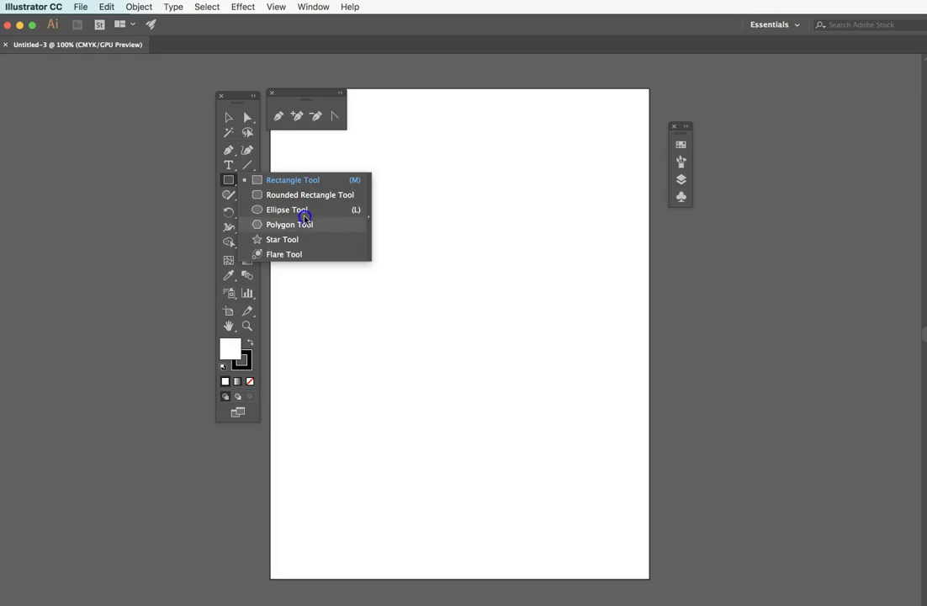
click(365, 220)
drag(277, 188, 312, 142)
drag(312, 142, 306, 141)
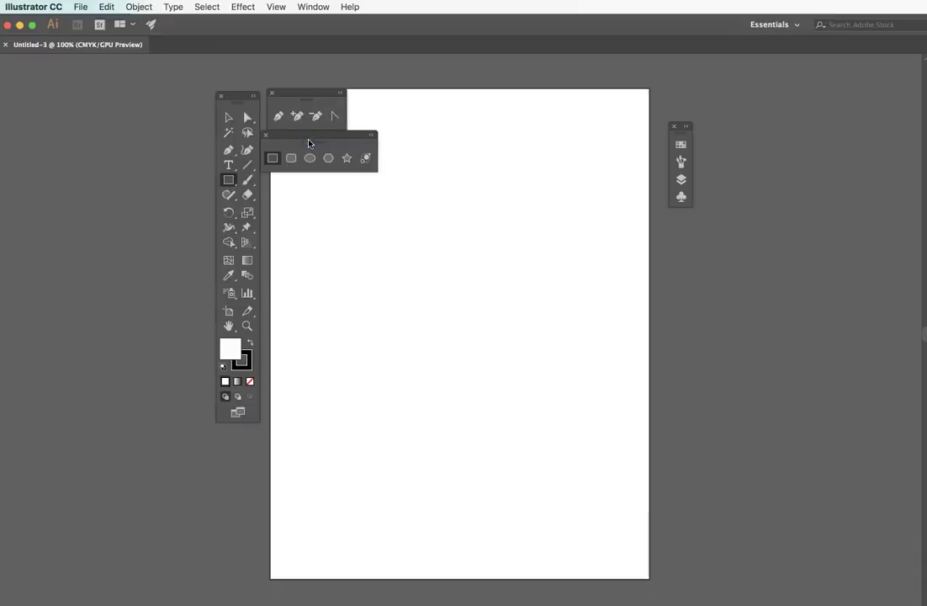
click(366, 159)
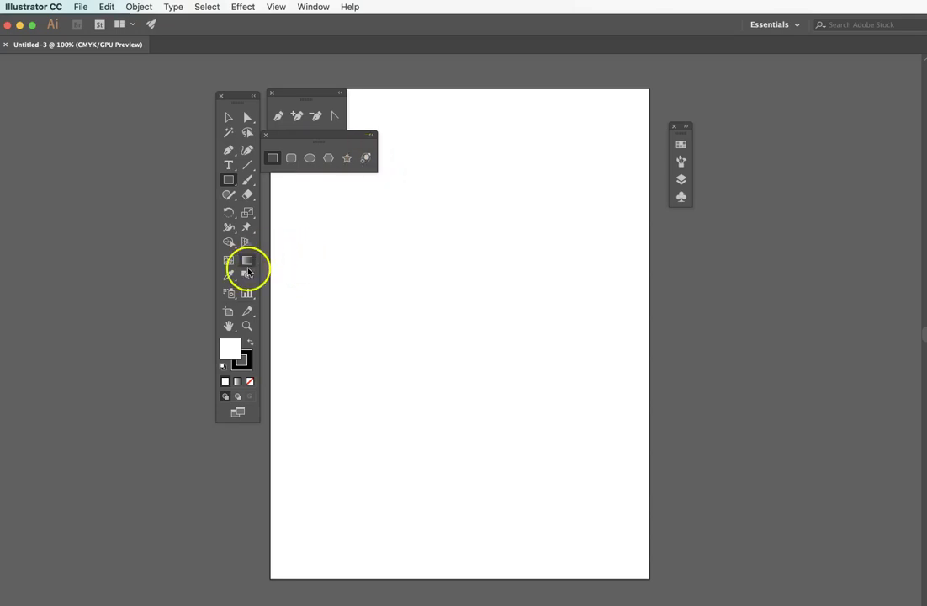
- Examine the Shape Builder, Live Paint Bucket and Live Paint Selection tools in the Shape Builder group
click(227, 244)
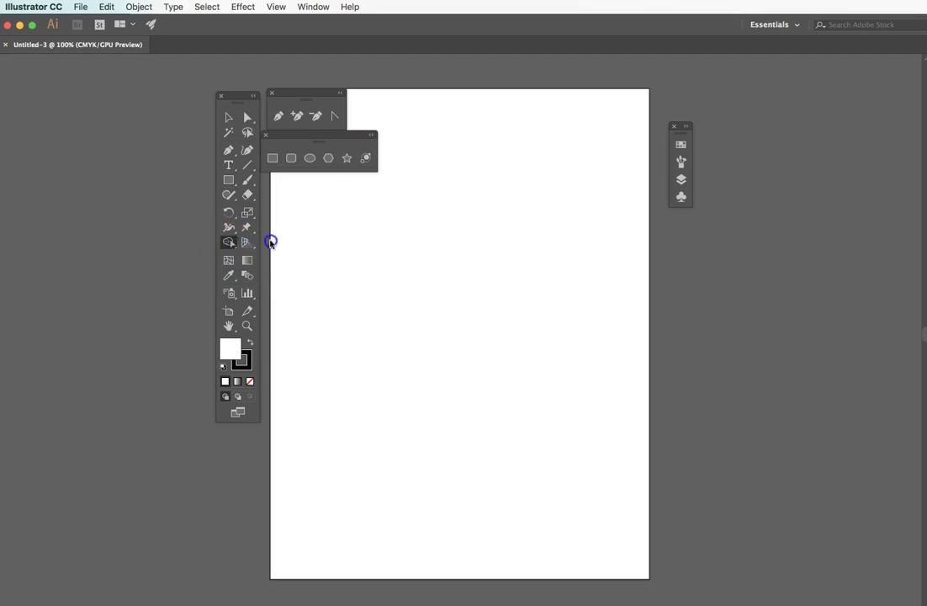
click(293, 258)
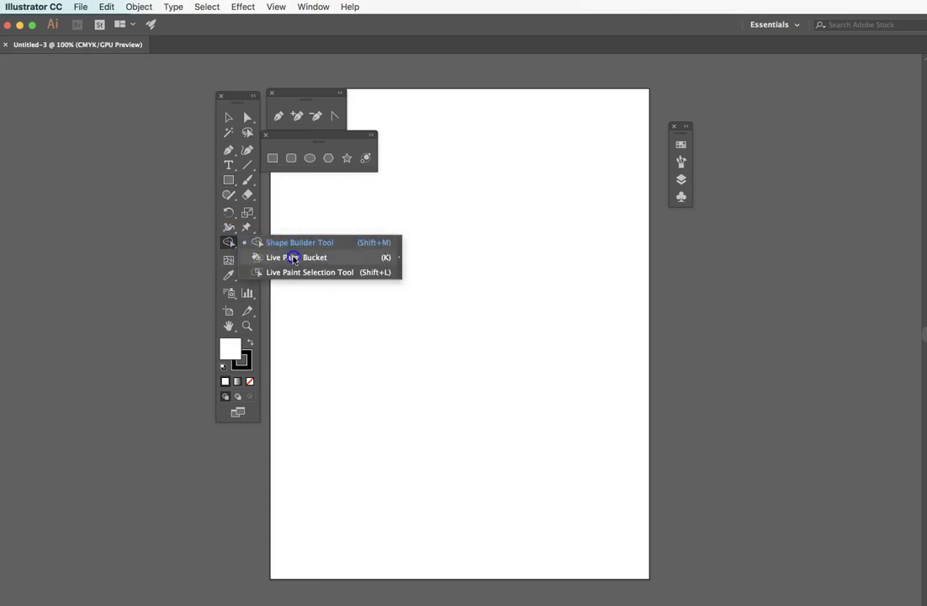
click(228, 243)
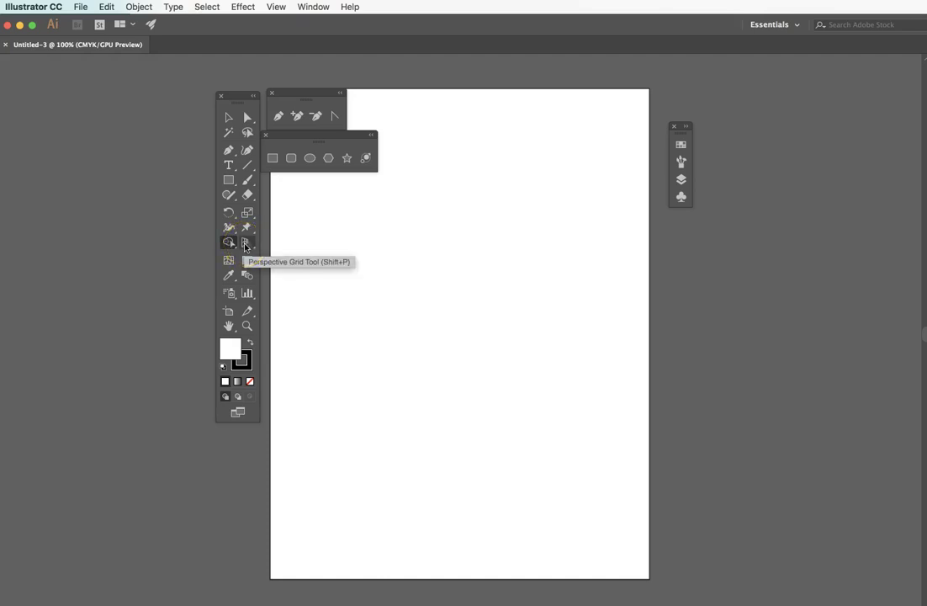
- Display the perspective grid on the artboard with the Perspective Grid tool
click(245, 244)
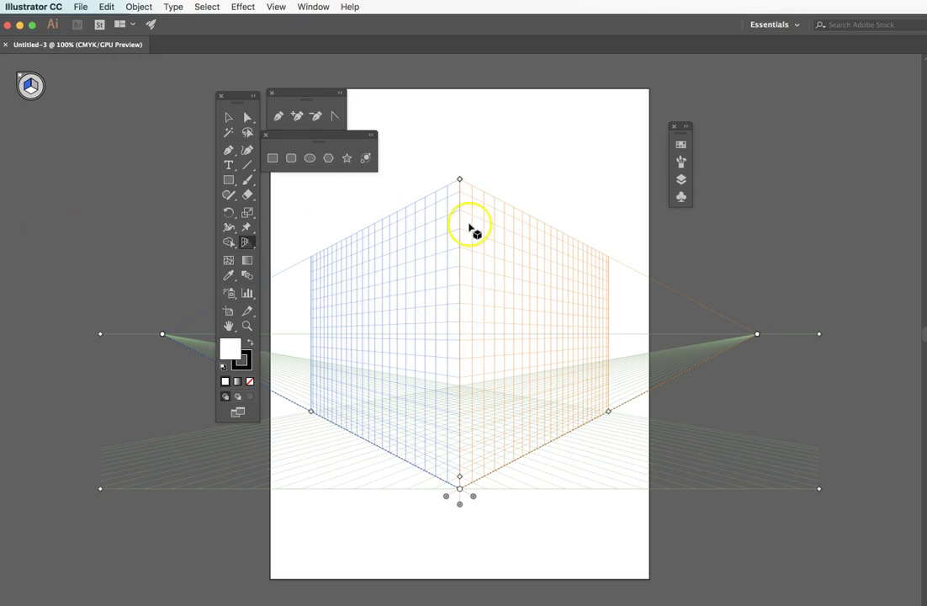
- Hide the perspective grid using the Perspective Grid tool's plane switching widget
click(23, 81)
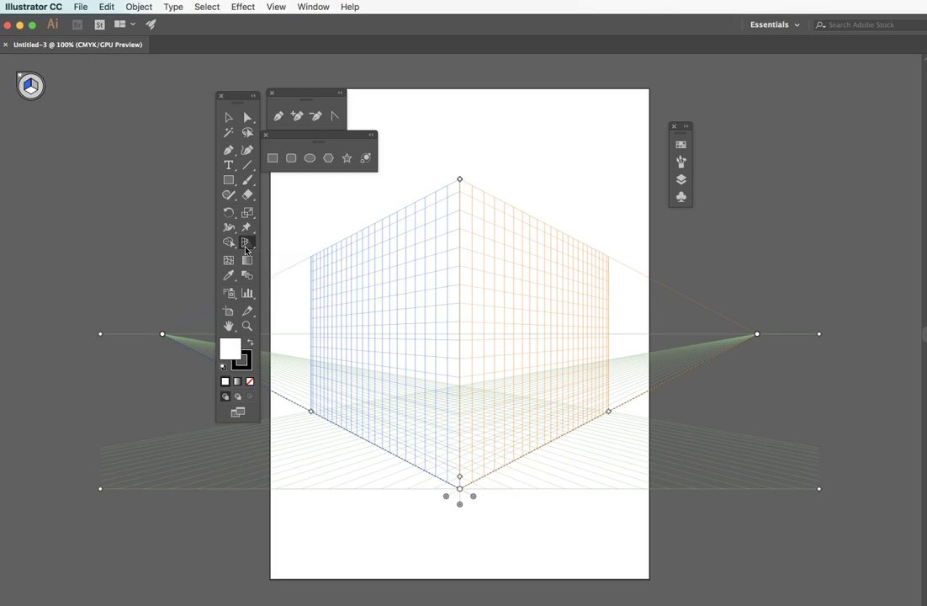
click(246, 246)
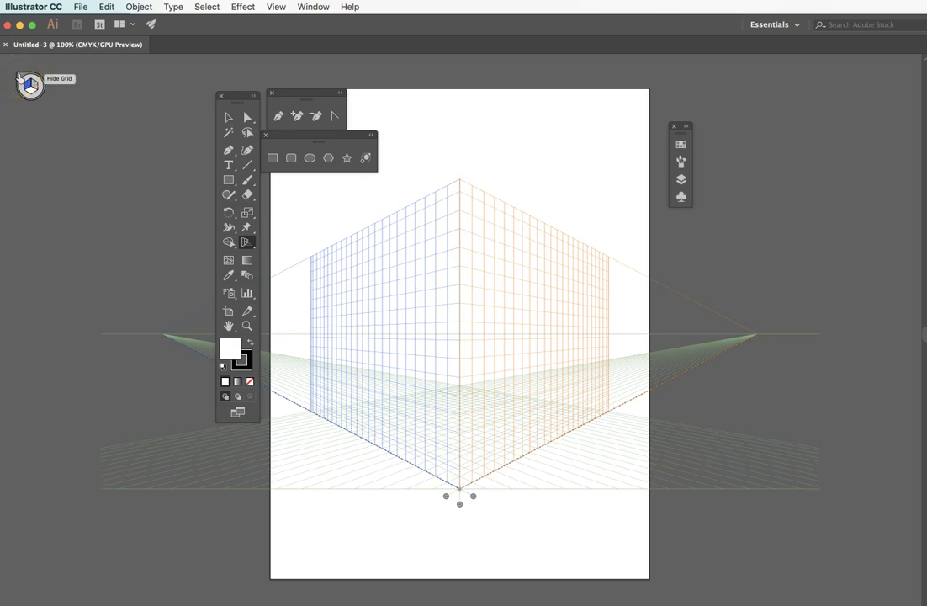
click(20, 76)
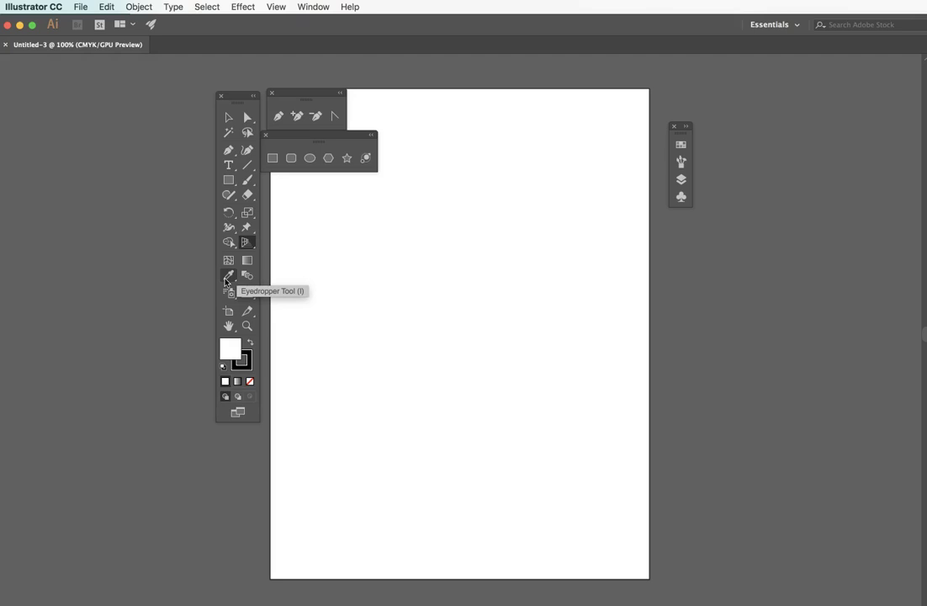
- Examine the Symbol Sprayer, graph, Artboard and Slice tools
click(228, 292)
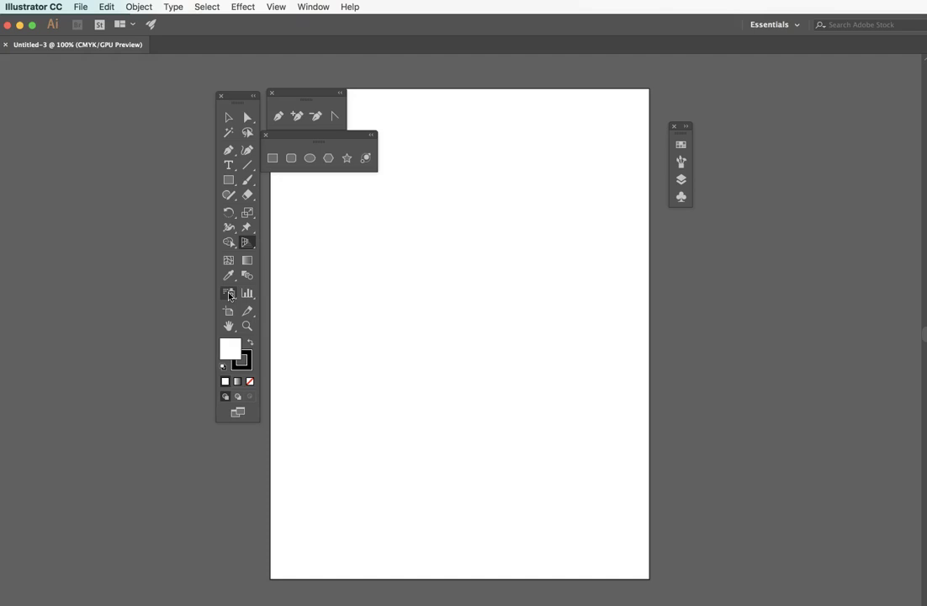
click(246, 294)
click(227, 310)
click(247, 311)
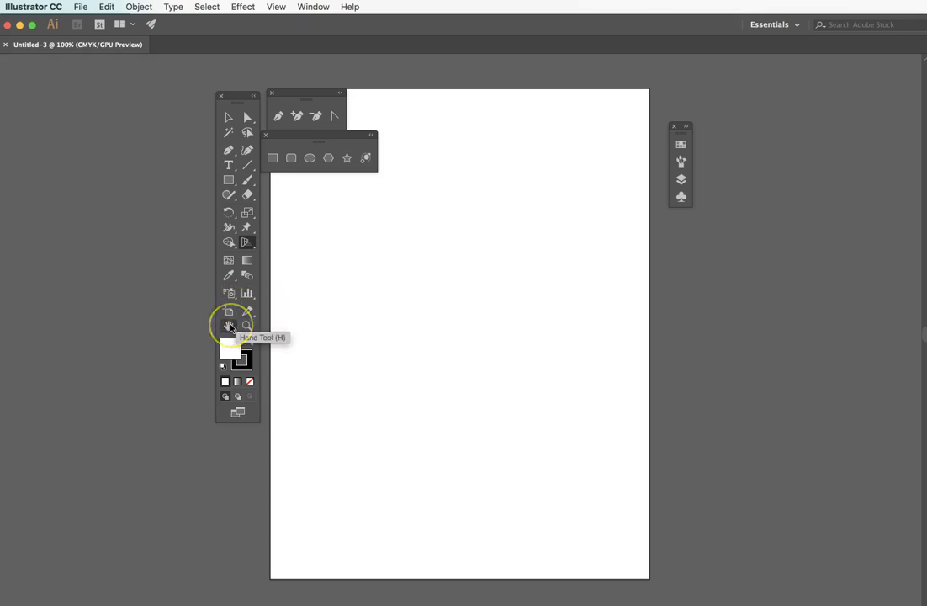
- Pan the artboard slightly with the Hand tool, and zoom in and back out to 66.67% with the Zoom tool
click(230, 326)
mouse_move(474, 366)
mouse_down()
mouse_move(412, 364)
mouse_move(482, 369)
mouse_up()
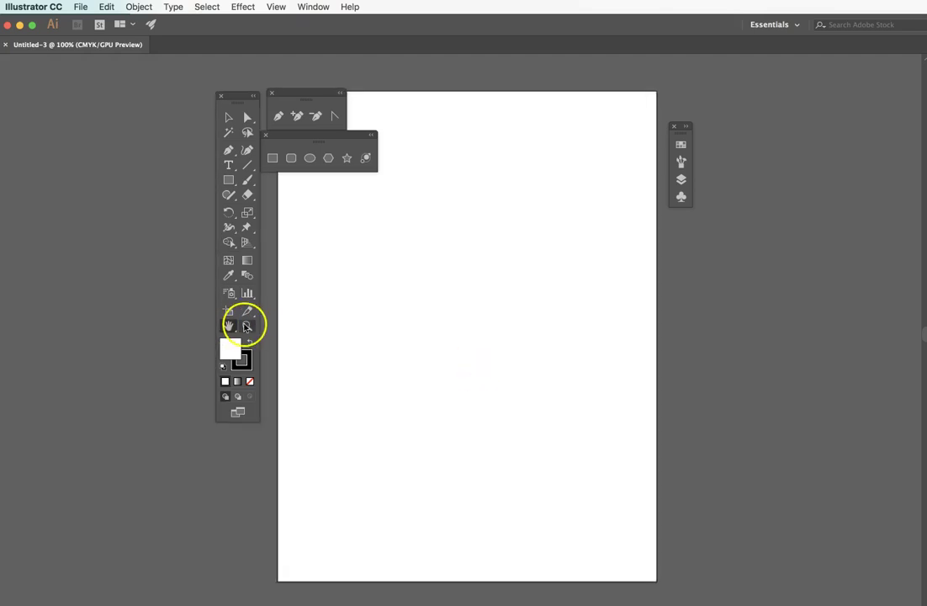
click(245, 326)
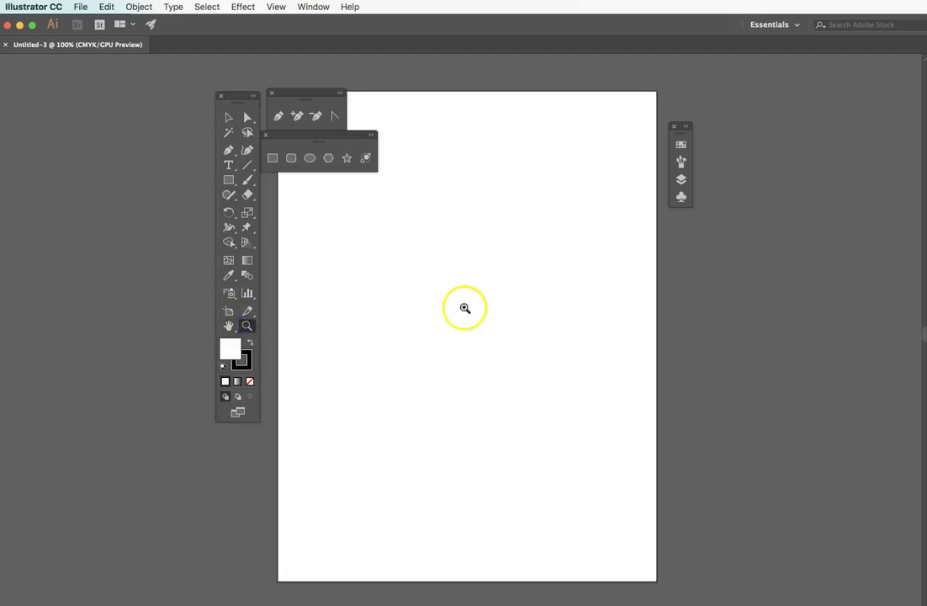
click(465, 307)
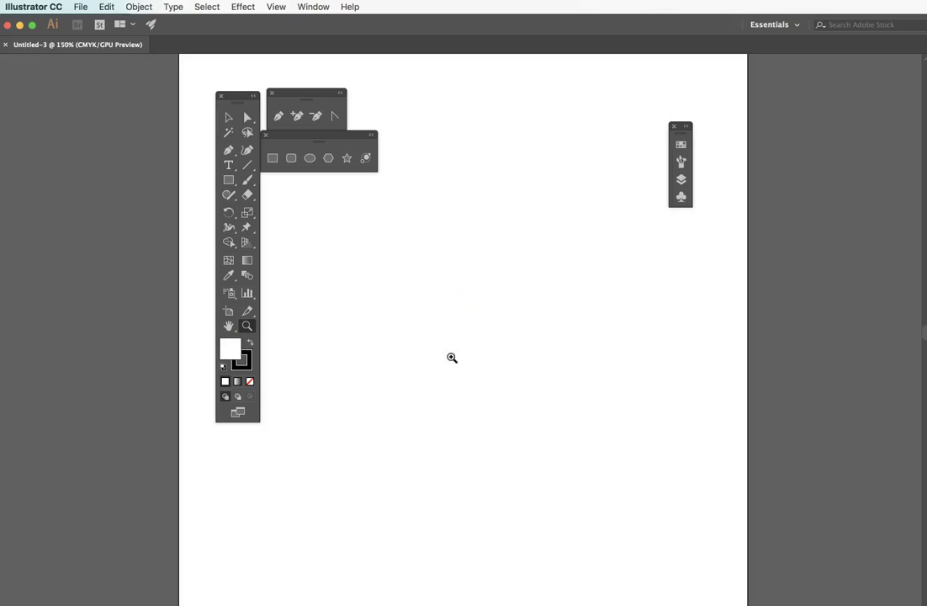
alt+click(462, 294)
alt+click(459, 394)
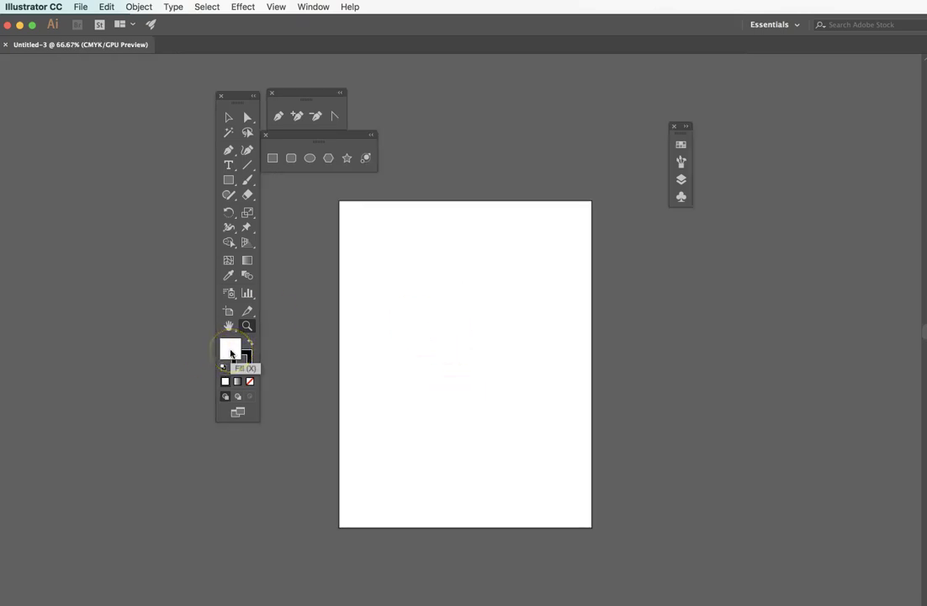
- Examine the Fill and Stroke color controls
click(243, 364)
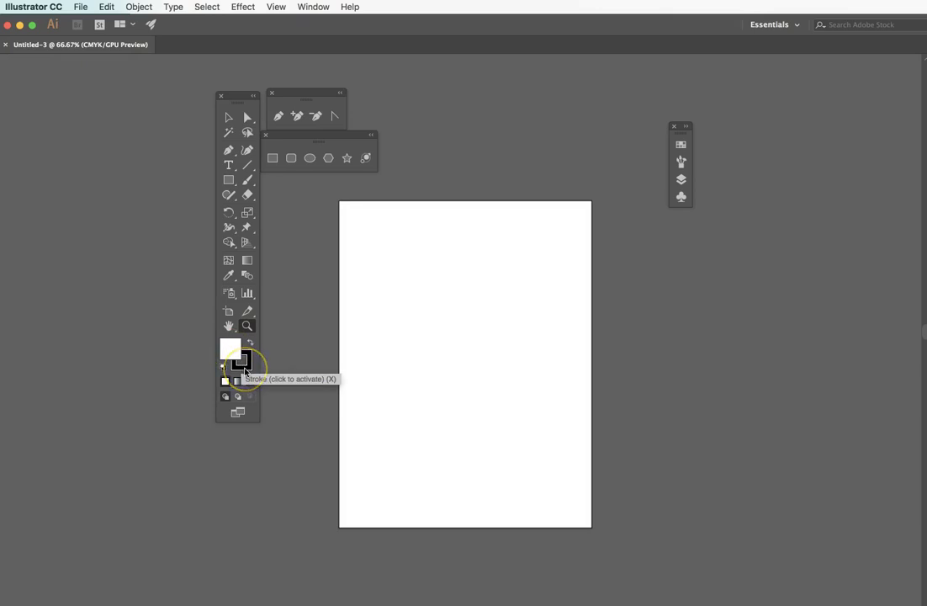
click(232, 348)
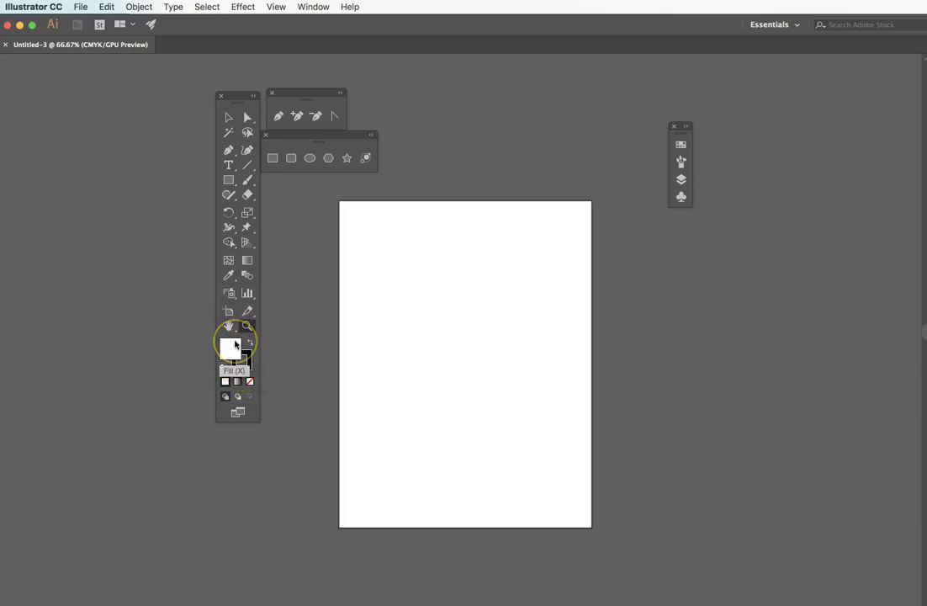
click(244, 358)
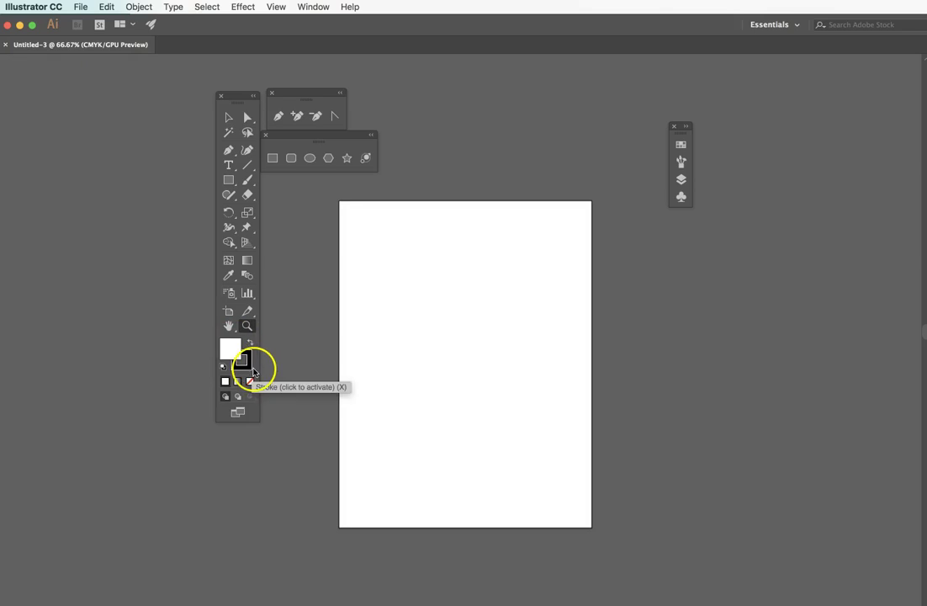
click(243, 362)
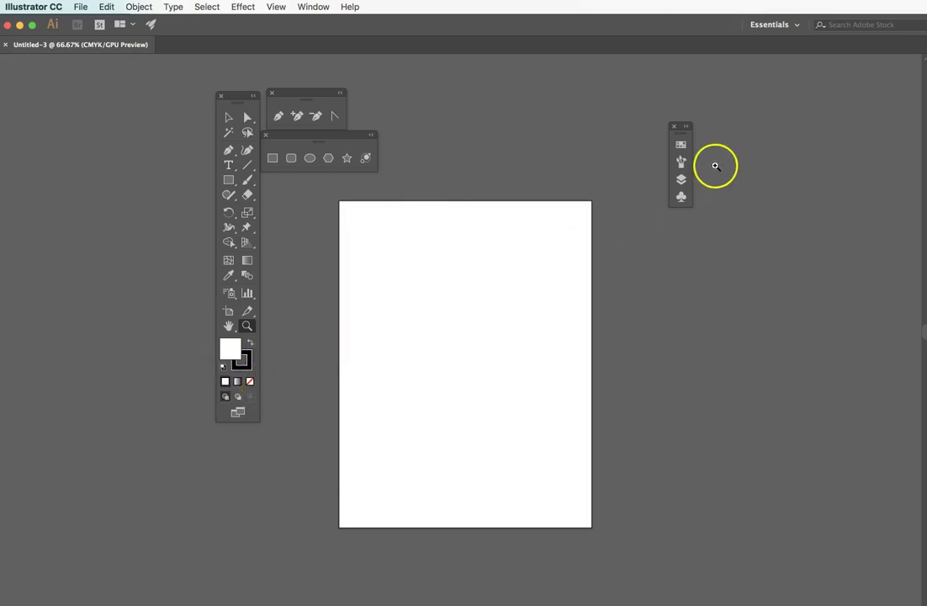
- Expand the collapsed Swatches, Brushes, Layers and Symbols panel group and place it beside the artboard
drag(671, 132, 659, 132)
click(240, 162)
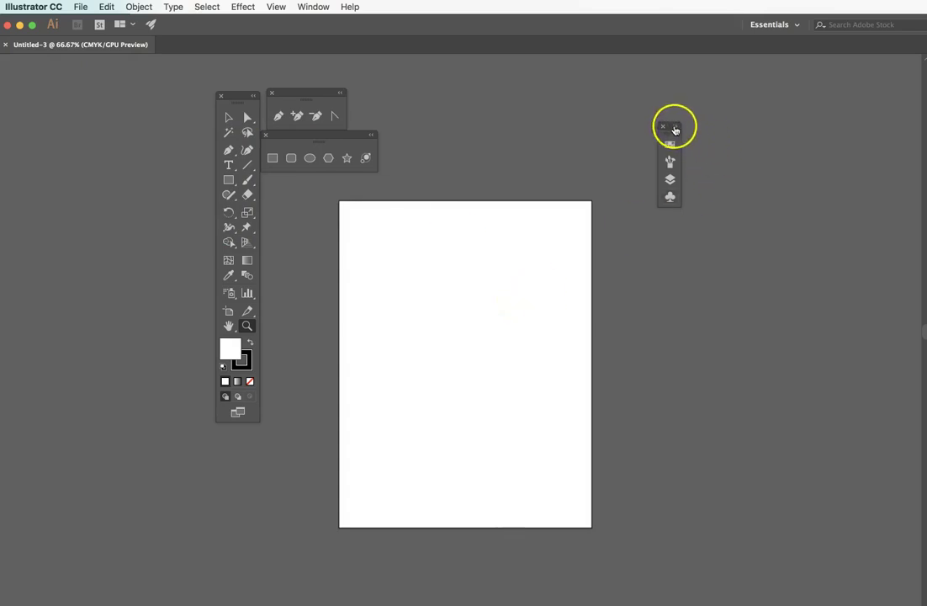
click(674, 126)
drag(741, 124, 706, 161)
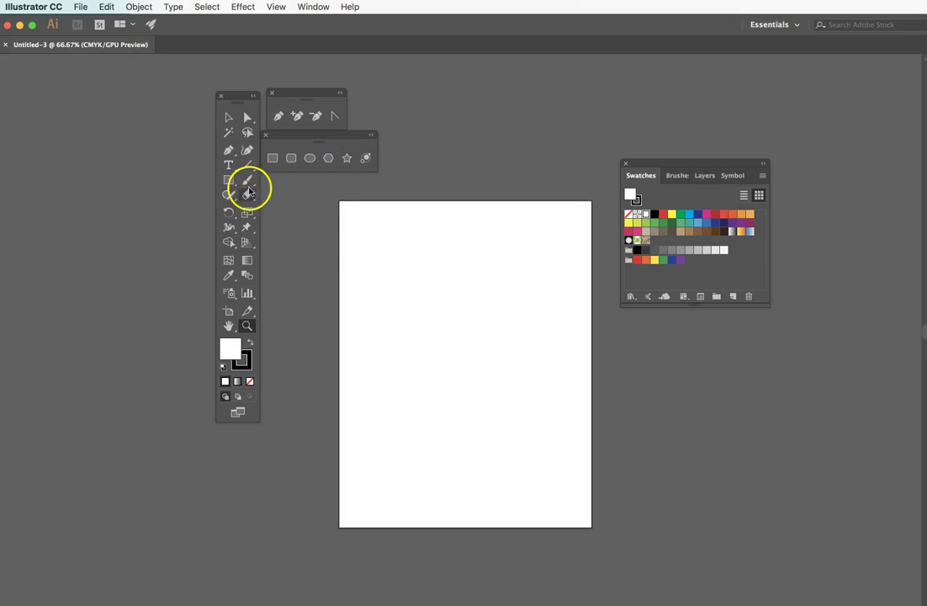
- Activate the Paintbrush tool
click(246, 180)
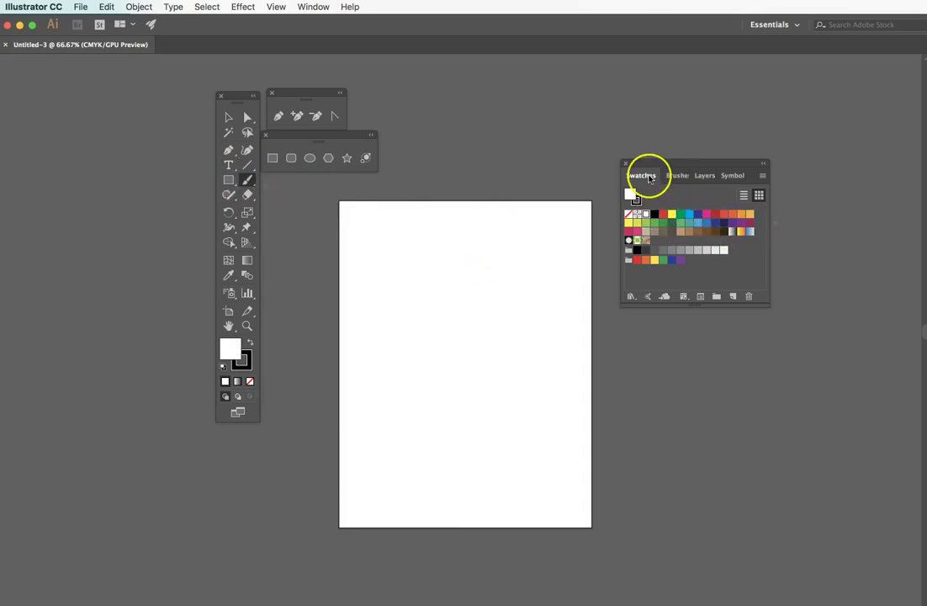
mouse_move(353, 212)
mouse_down()
mouse_move(368, 229)
mouse_move(491, 293)
mouse_up()
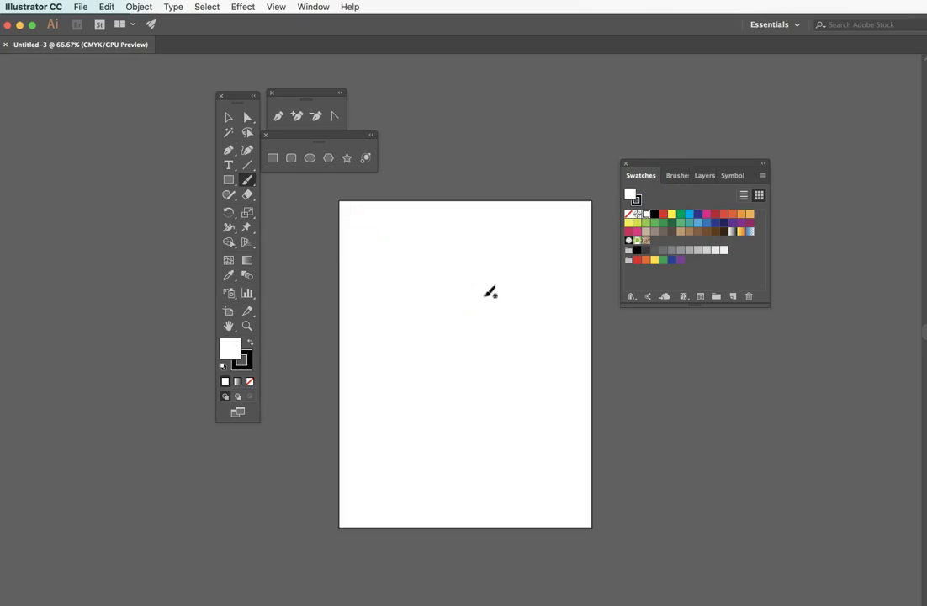
click(246, 180)
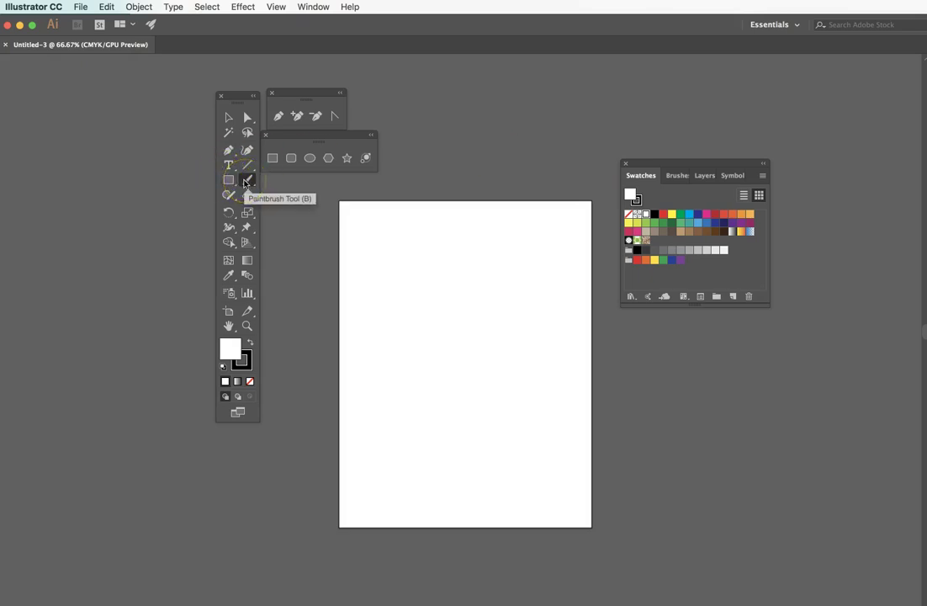
drag(358, 206, 473, 230)
click(475, 265)
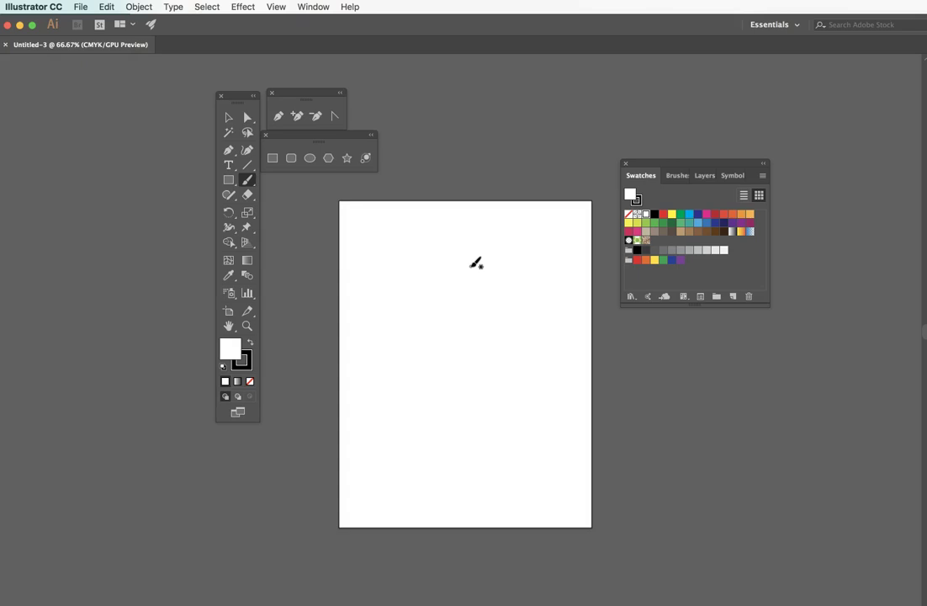
- View the contents of the Layers and Brushes panels and return to the Swatches panel
click(701, 176)
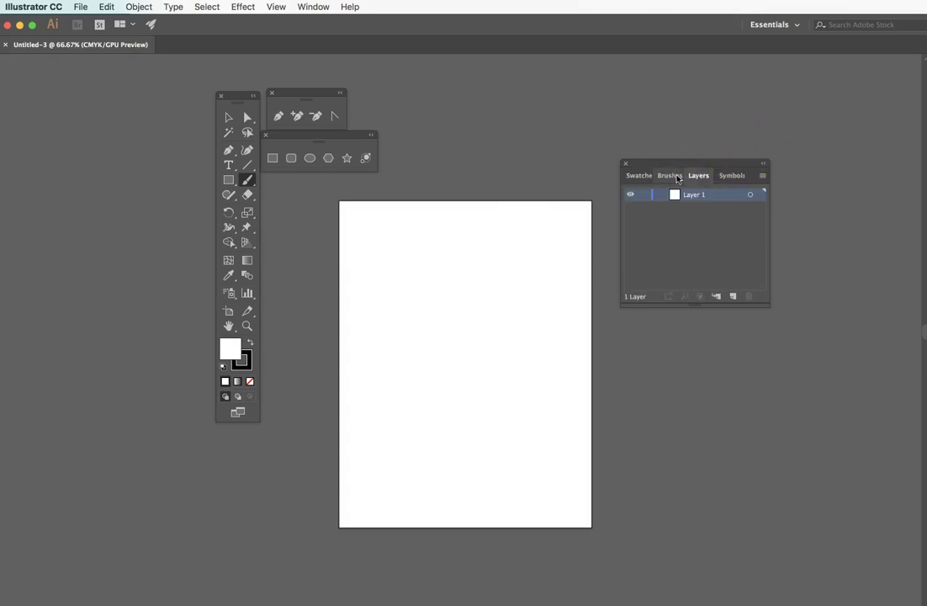
click(673, 175)
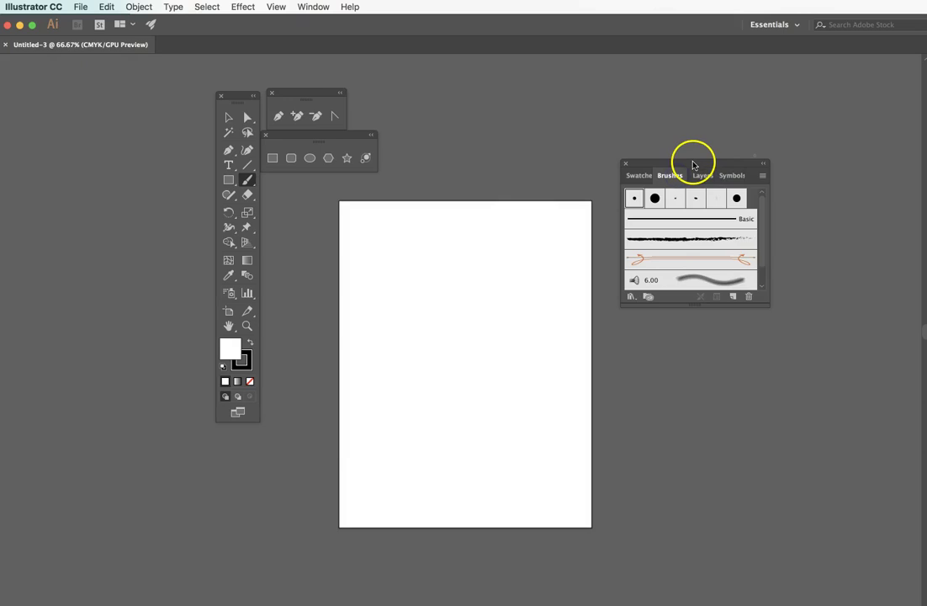
click(637, 175)
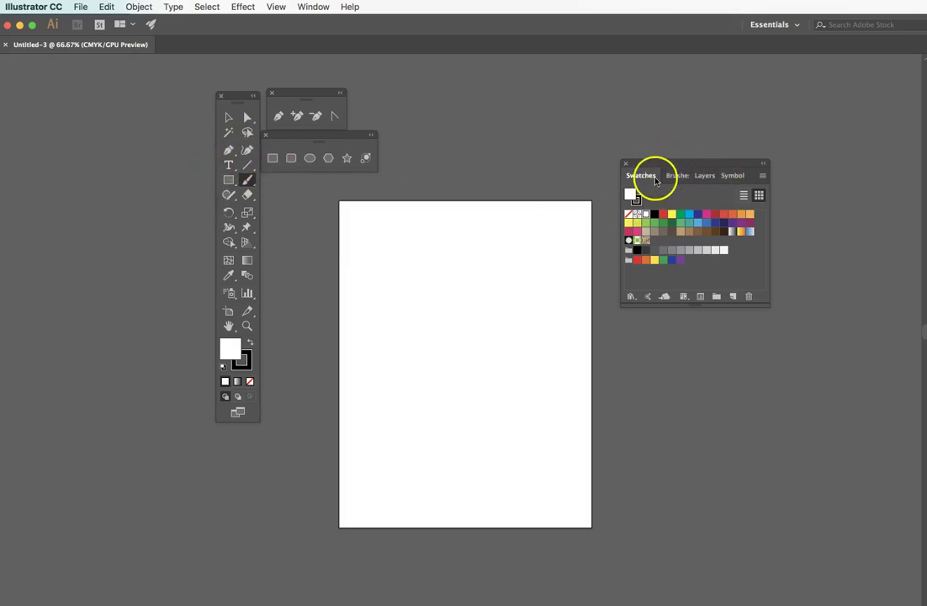
- Display the Gradient panel and dock it directly beneath the Swatches panel group
click(313, 7)
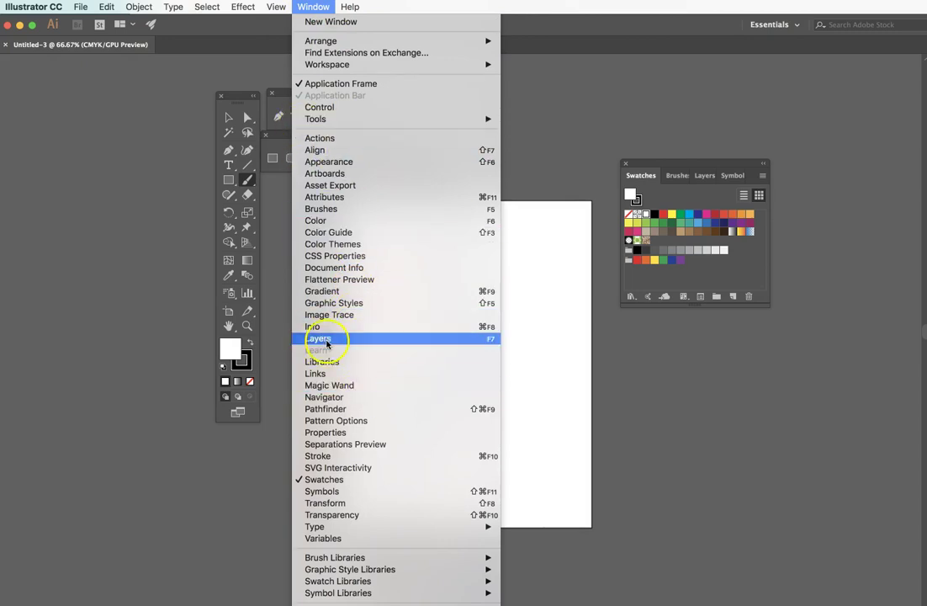
click(329, 290)
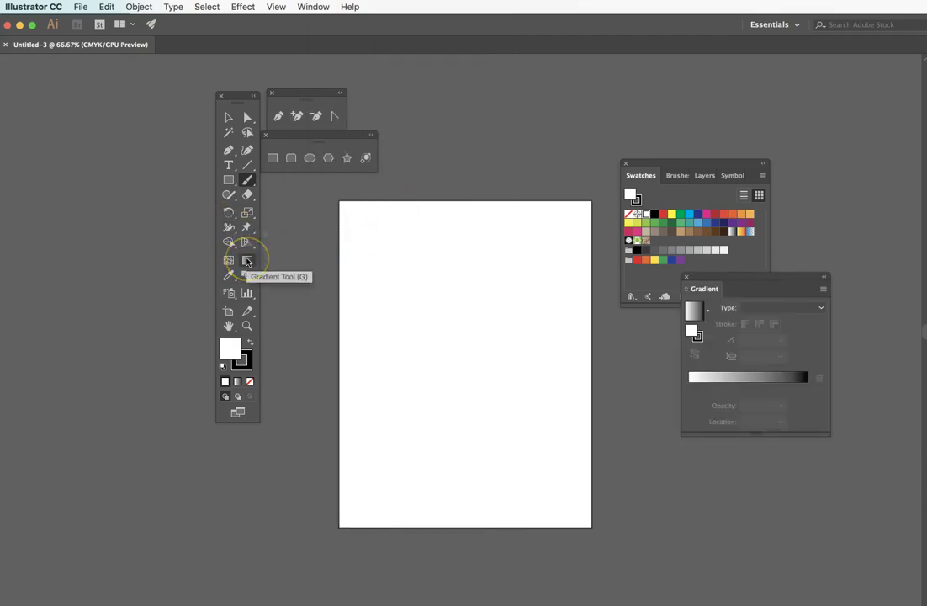
drag(757, 282, 723, 288)
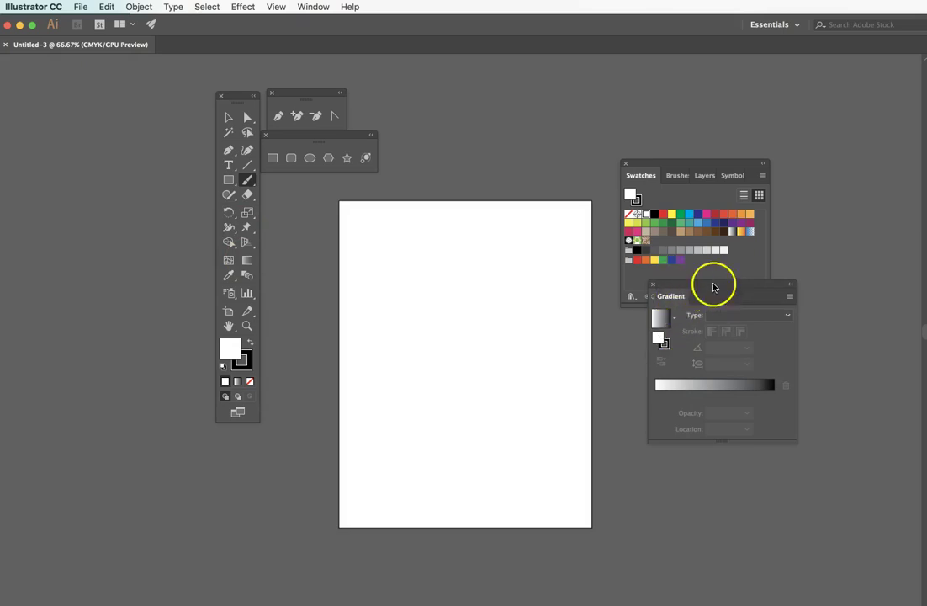
mouse_move(691, 289)
mouse_down()
mouse_move(699, 285)
mouse_move(683, 280)
mouse_up()
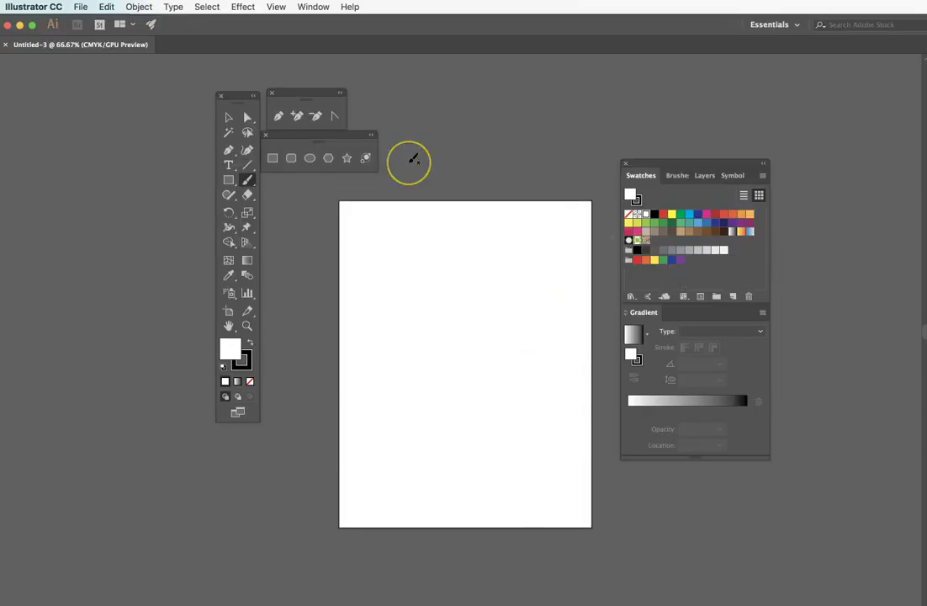
- Examine the available Edit, Object, Type, Select, Effect and View commands
click(109, 6)
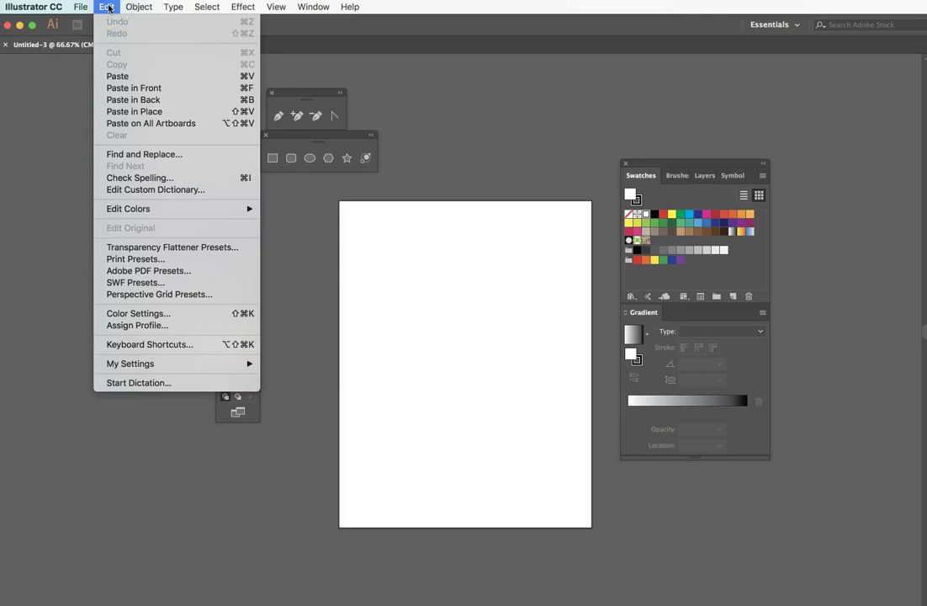
mouse_move(146, 6)
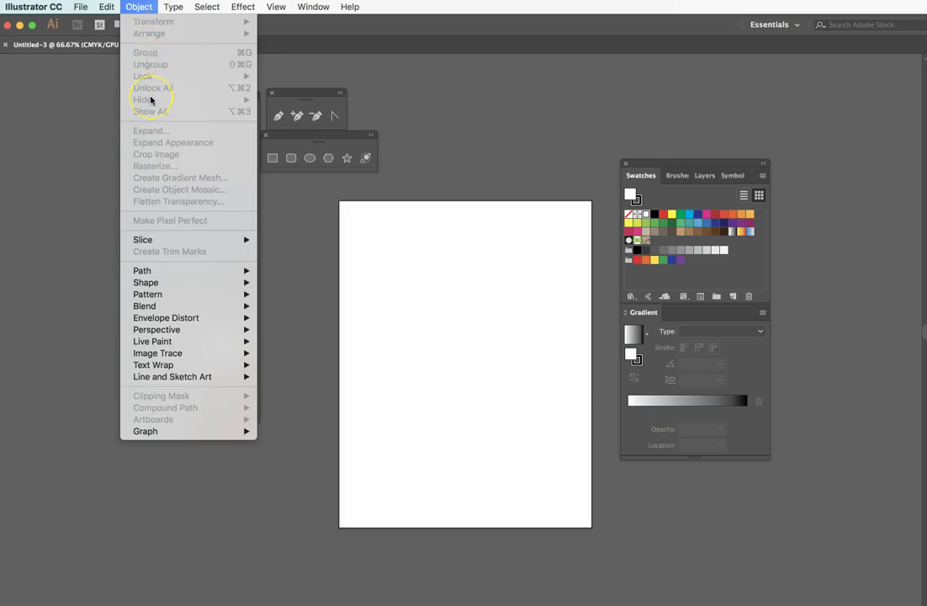
click(177, 8)
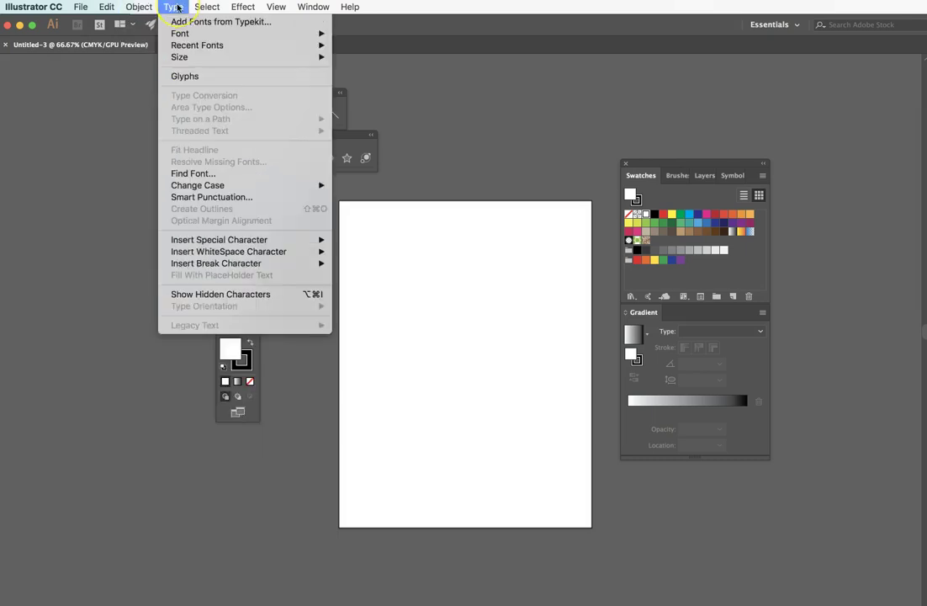
click(203, 7)
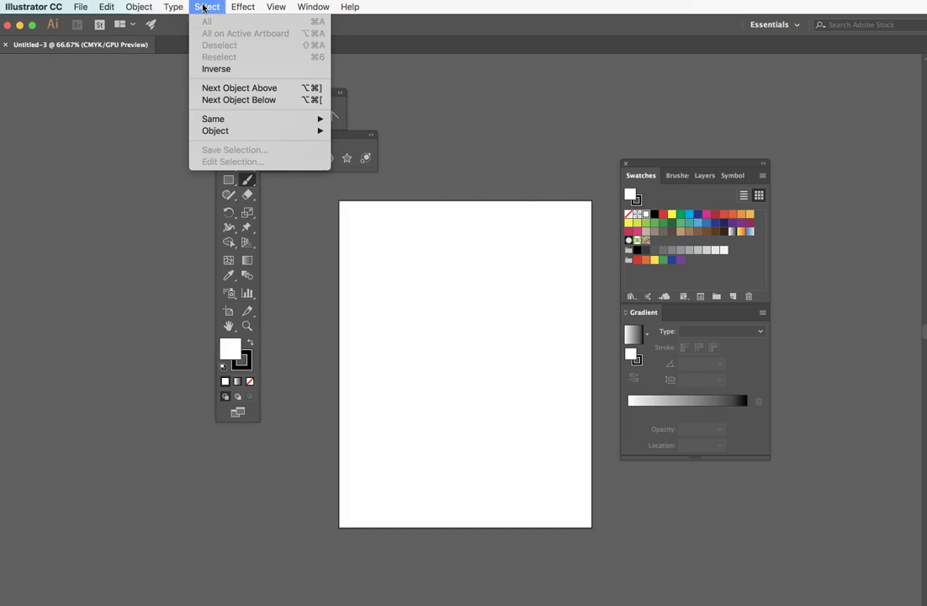
click(236, 7)
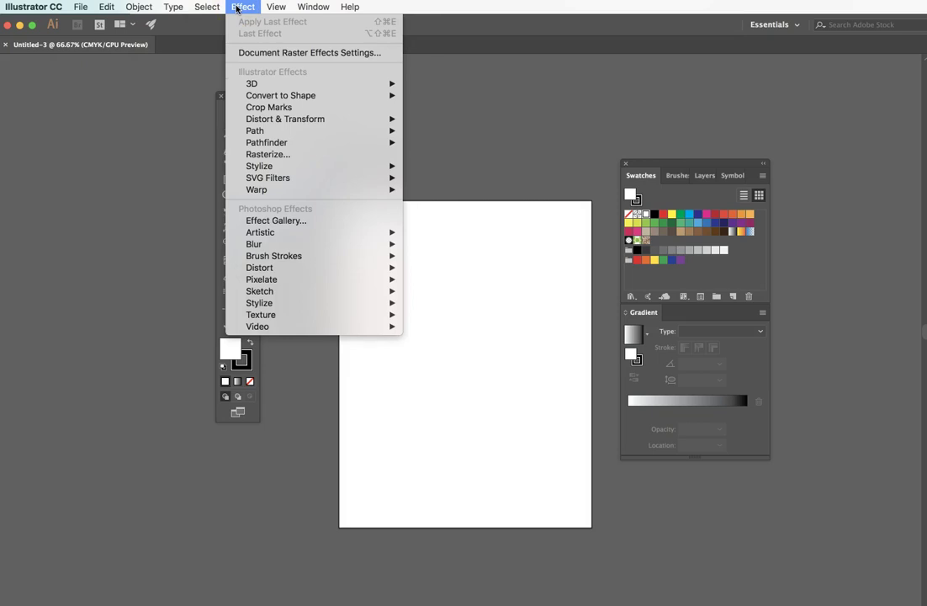
click(273, 9)
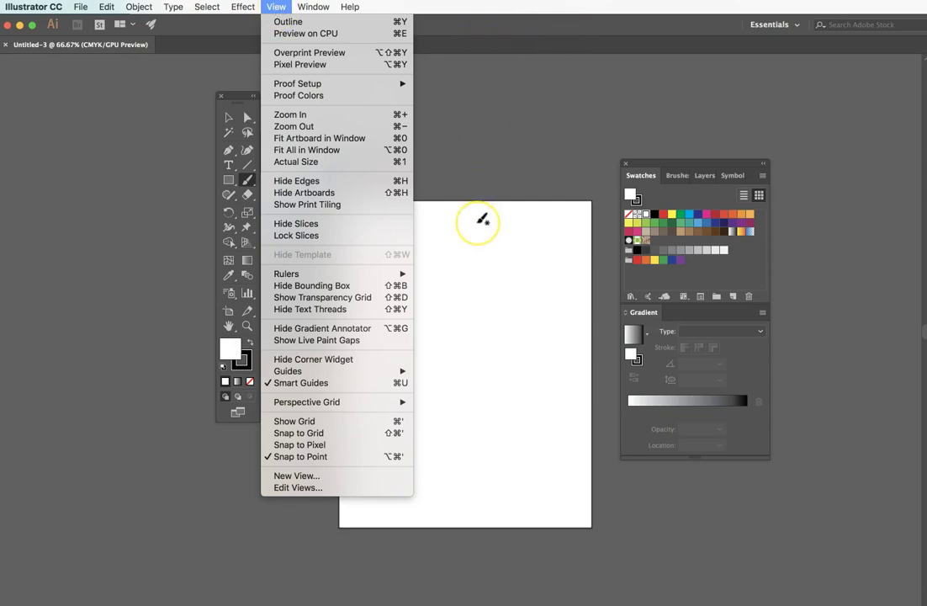
click(115, 21)
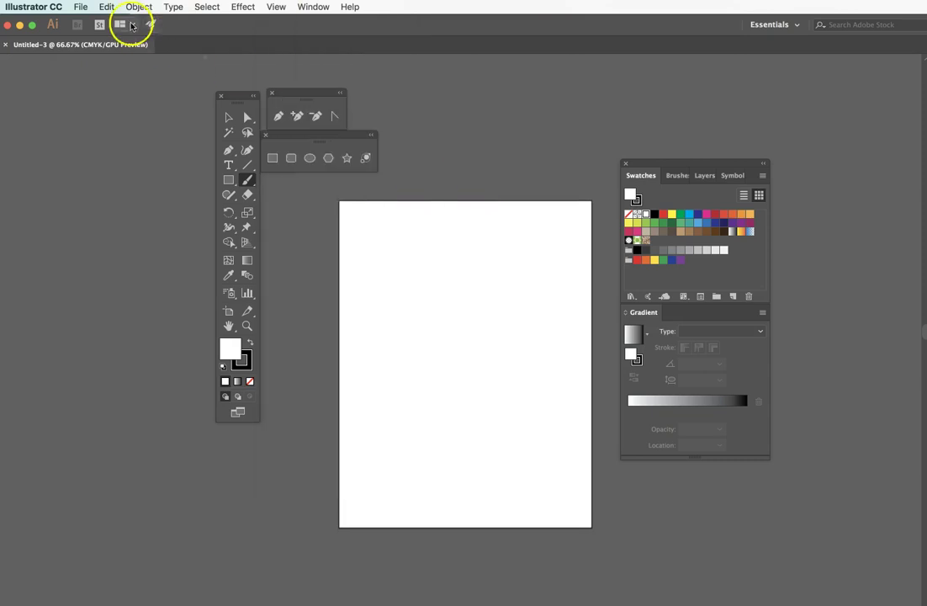
- Show the rulers along the edges of the document window
click(276, 8)
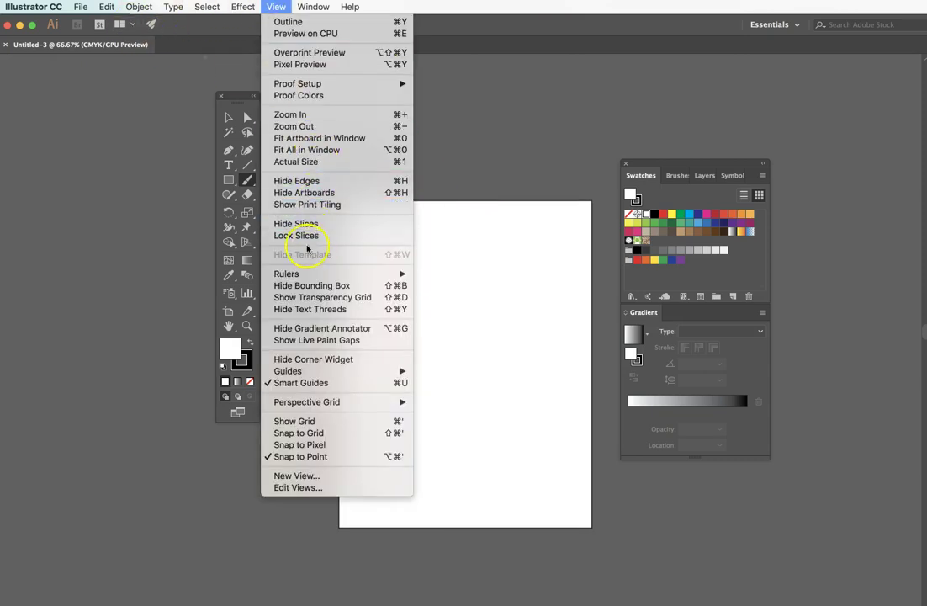
mouse_move(300, 275)
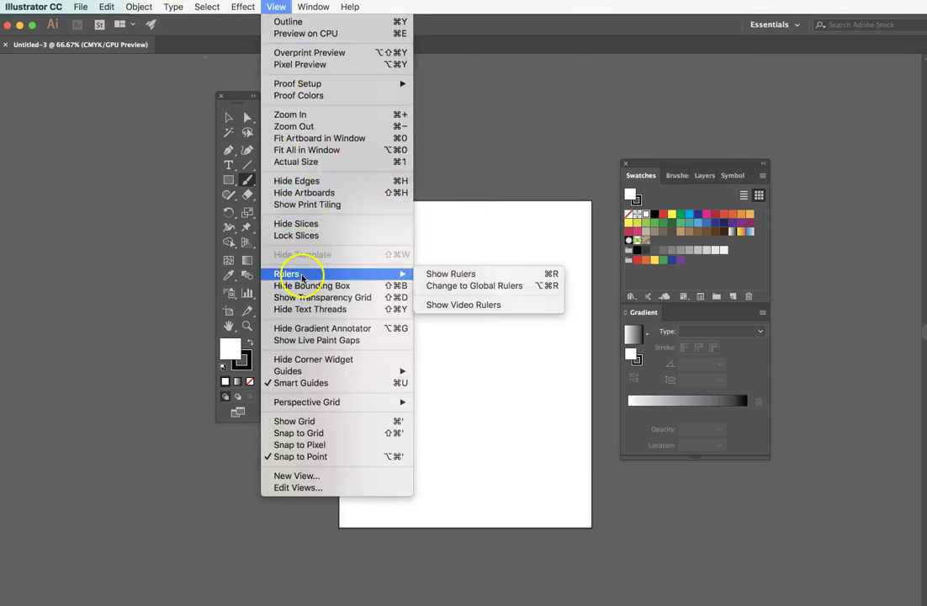
click(492, 275)
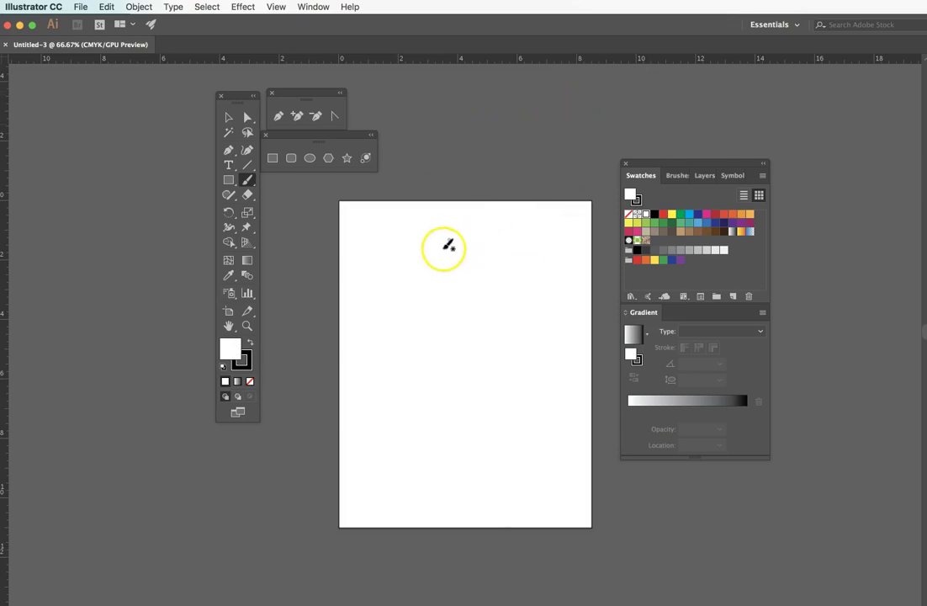
- Examine the View commands again and the list of panels that can be shown or hidden
click(279, 7)
click(281, 7)
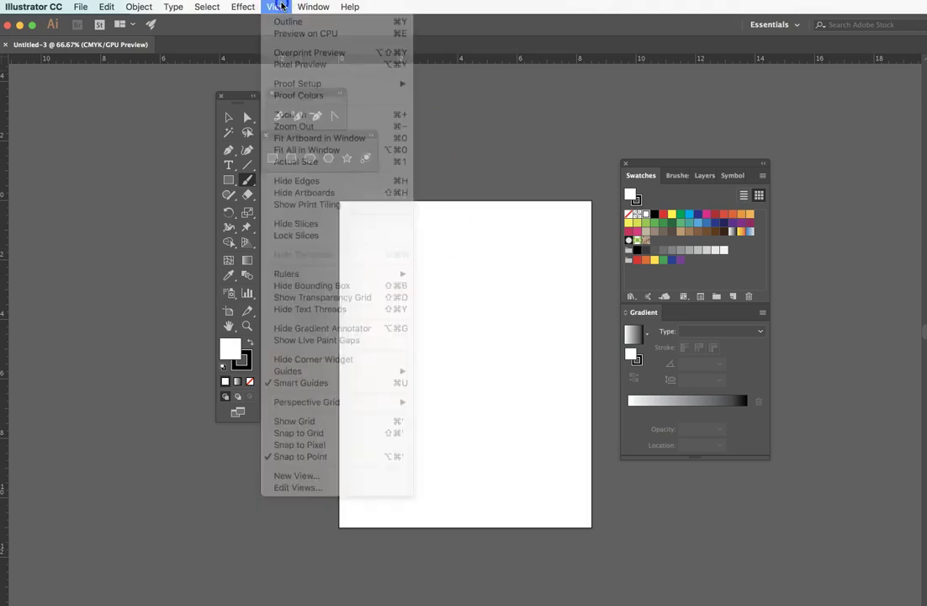
click(312, 6)
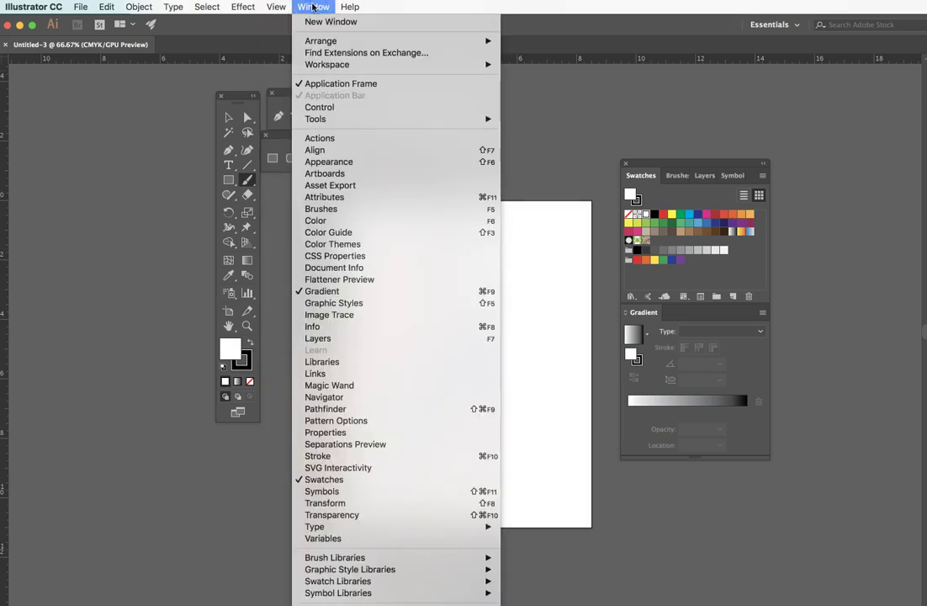
click(313, 7)
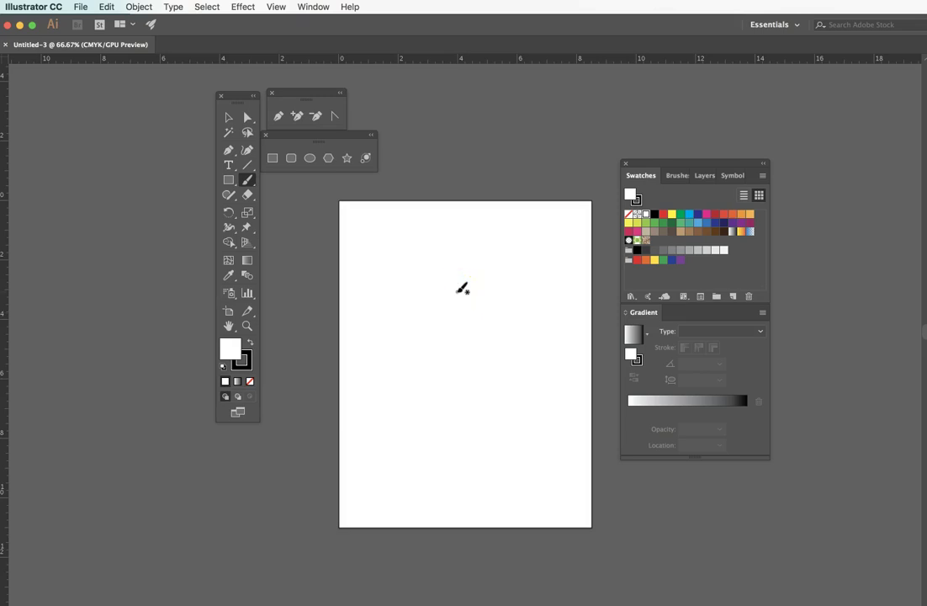
- Paint a single small dot in the upper half of the artboard with the Paintbrush tool
click(457, 292)
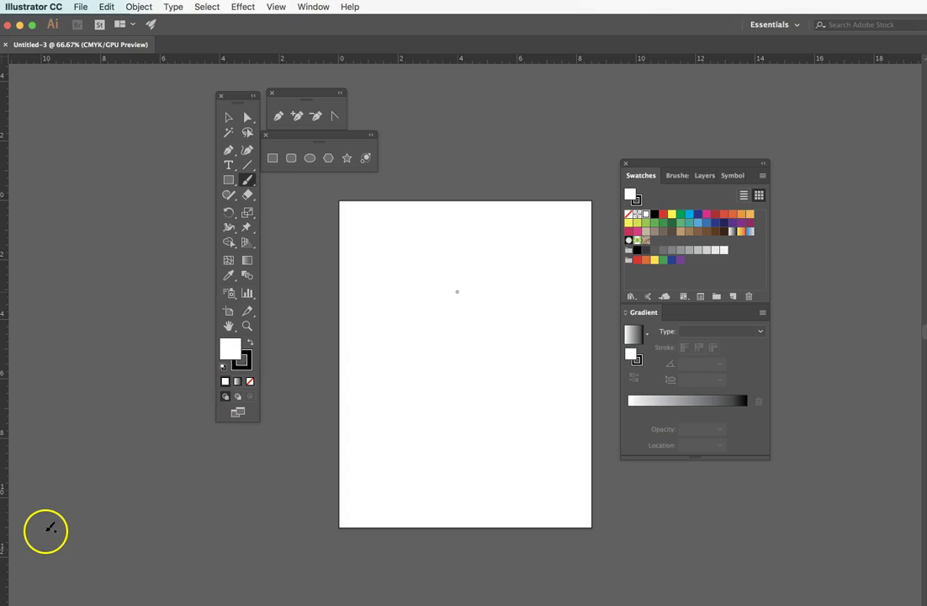